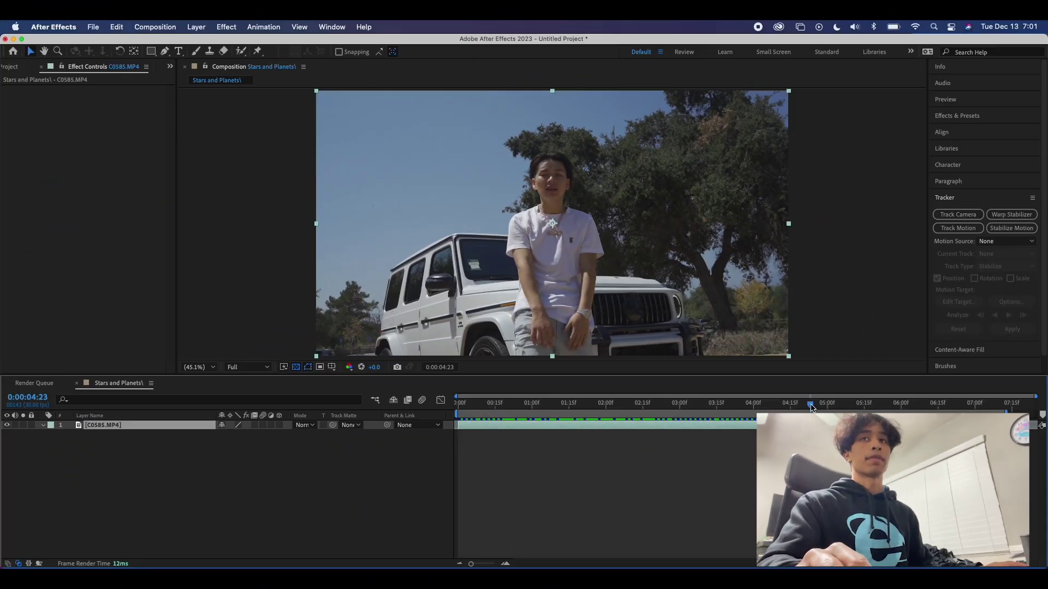
Move back near the clip start and inspect the blue planet image in the project files
{"action": "left_click_drag", "start_coordinate": [811, 409], "coordinate": [446, 388]}
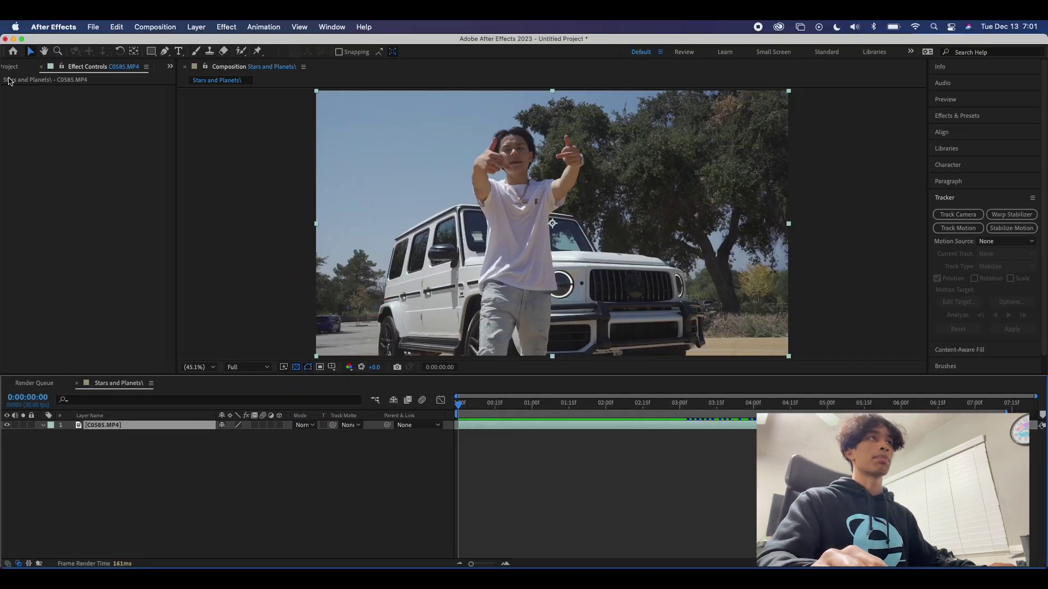
{"action": "left_click", "coordinate": [10, 66]}
{"action": "left_click", "coordinate": [57, 168]}
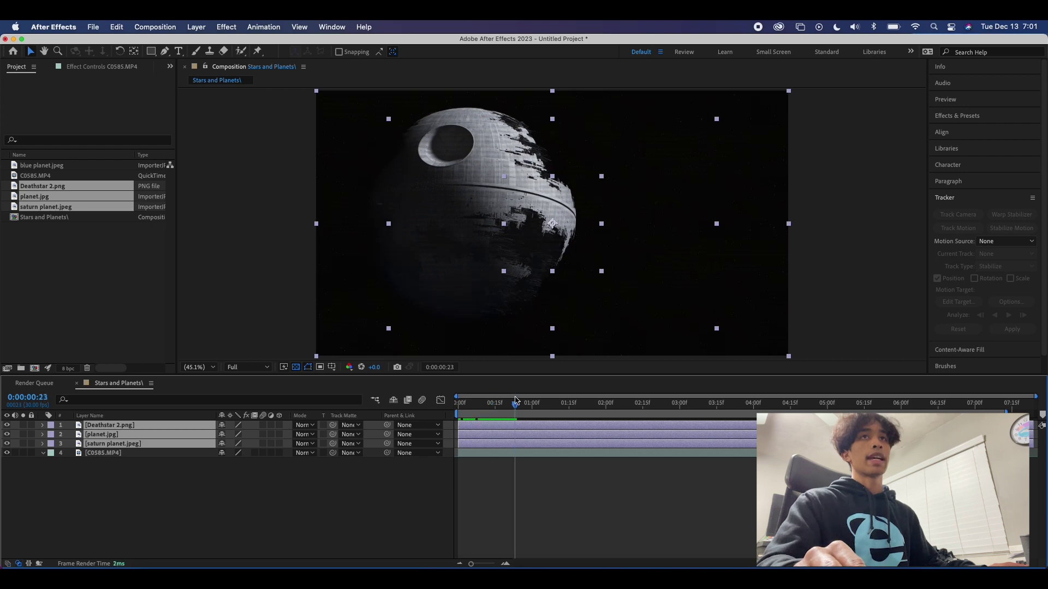
Preview the Deathstar, blue planet and Saturn layers one at a time over the footage, then select planet.jpg
{"action": "left_click_drag", "start_coordinate": [11, 425], "coordinate": [10, 429]}
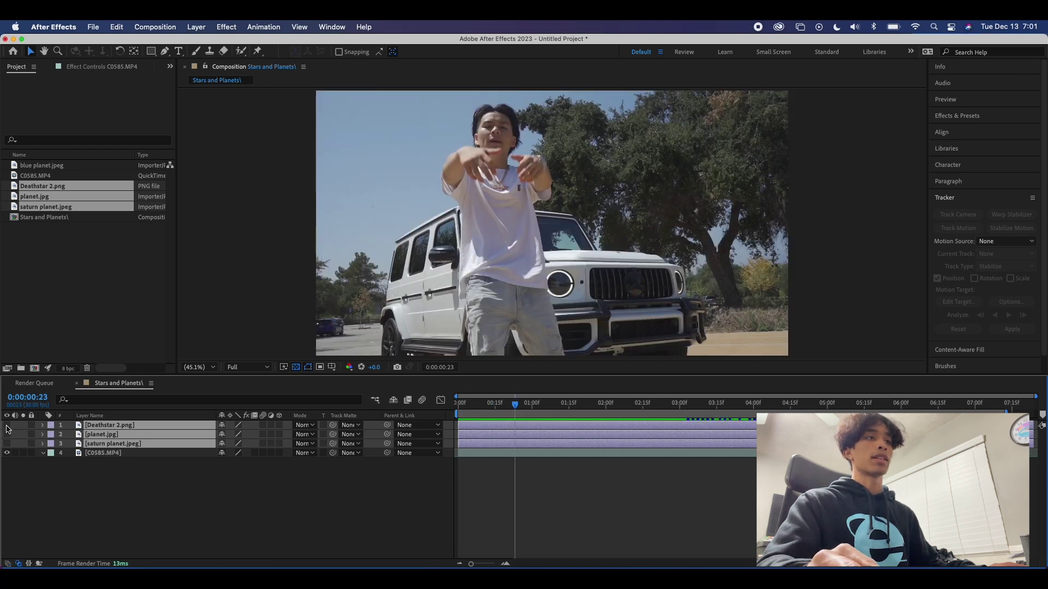
{"action": "key", "text": "F2"}
{"action": "left_click", "coordinate": [7, 426]}
{"action": "left_click", "coordinate": [7, 425]}
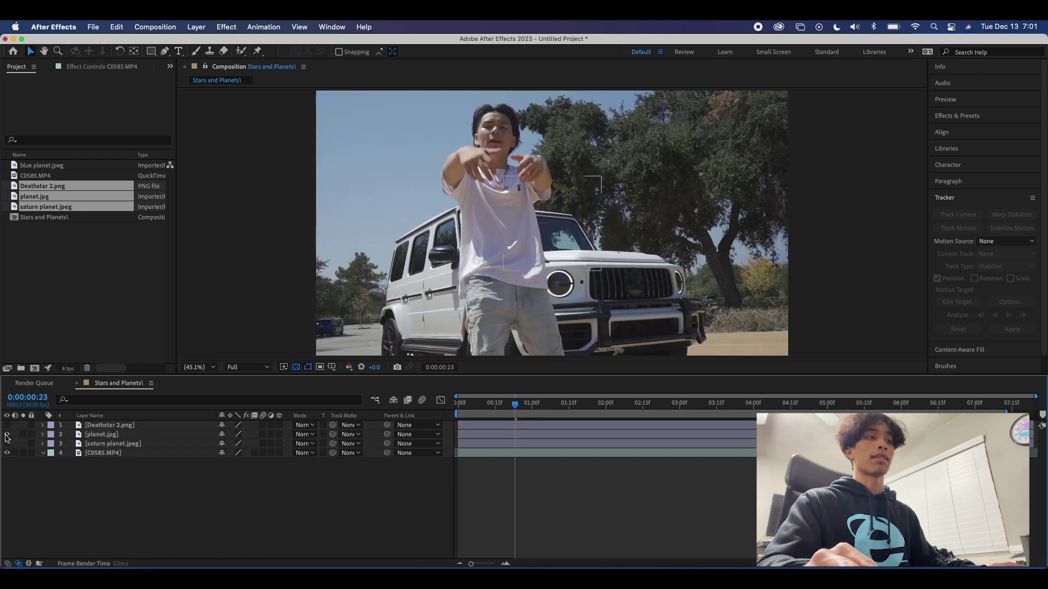
{"action": "left_click", "coordinate": [6, 434]}
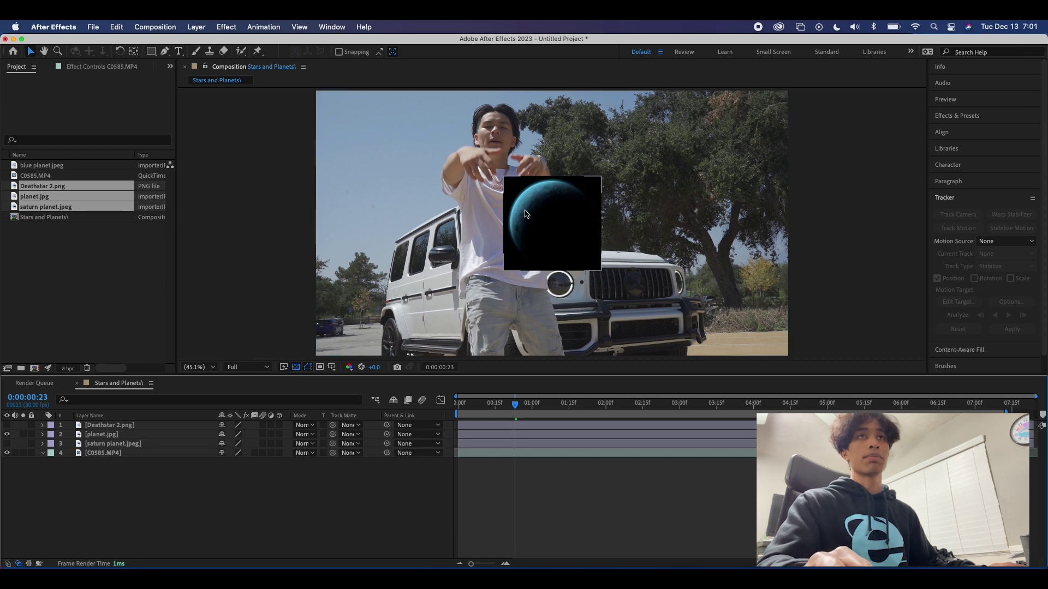
{"action": "left_click", "coordinate": [6, 435]}
{"action": "left_click", "coordinate": [7, 444]}
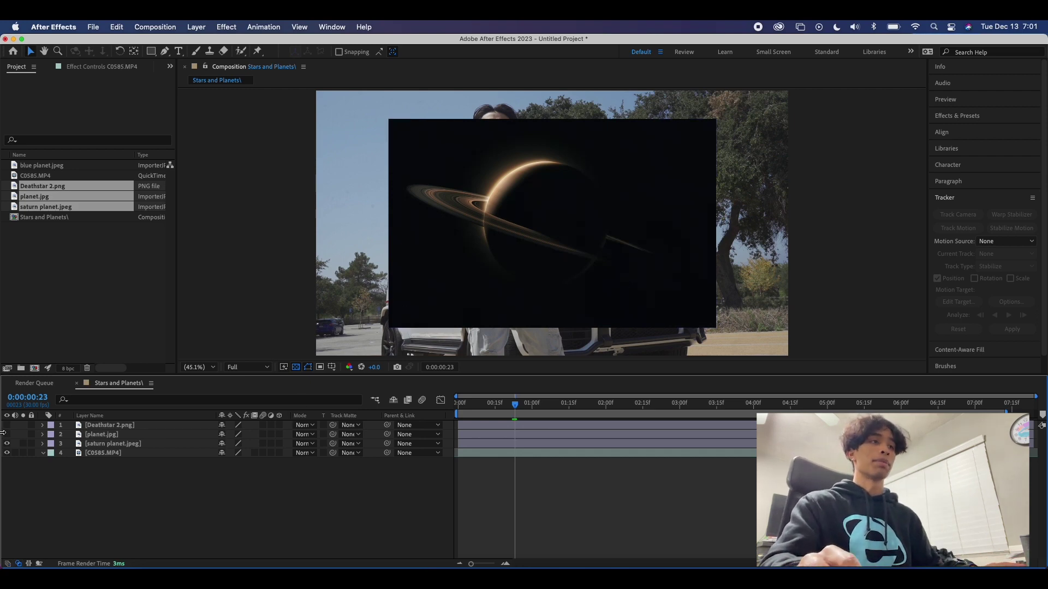
{"action": "left_click", "coordinate": [115, 437]}
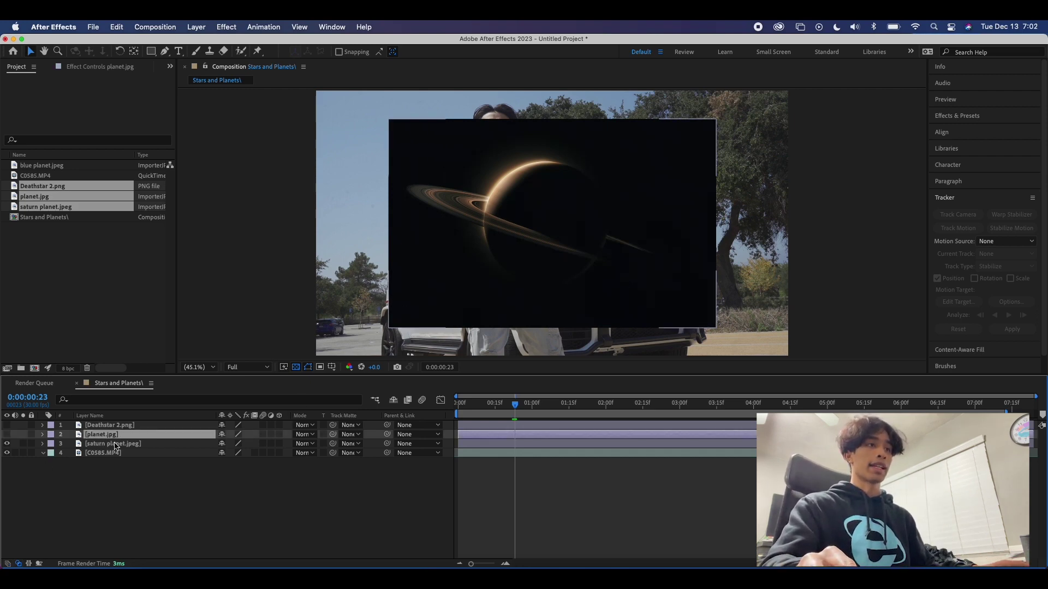
Delete the planet.jpg, saturn planet.jpeg and Deathstar 2.png layers and return to the first frame
{"action": "key", "text": "Delete"}
{"action": "left_click", "coordinate": [112, 436]}
{"action": "key", "text": "Delete"}
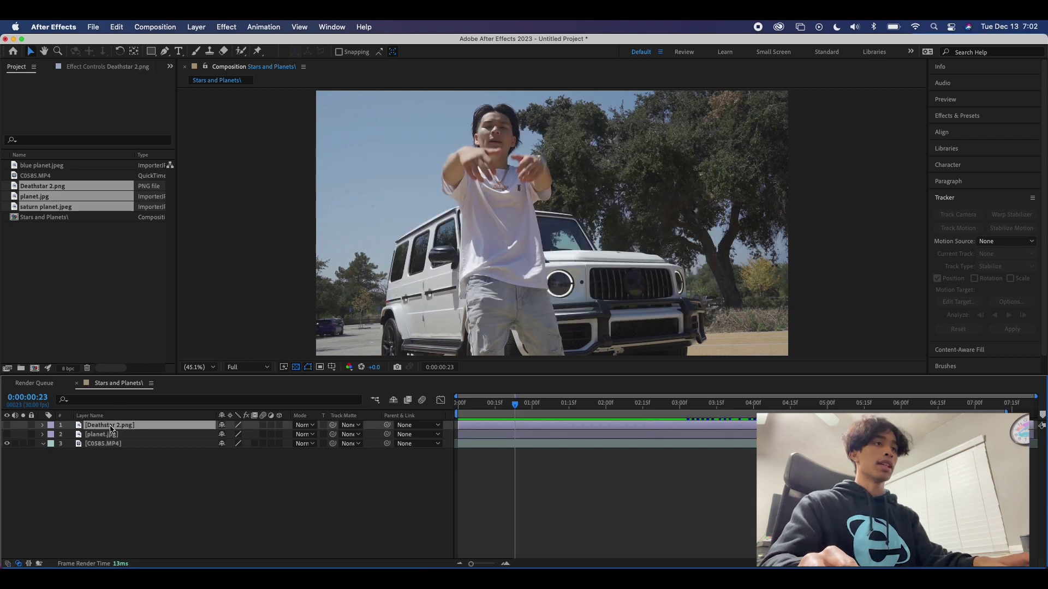
{"action": "left_click", "coordinate": [109, 433]}
{"action": "key", "text": "Delete"}
{"action": "key", "text": "Home"}
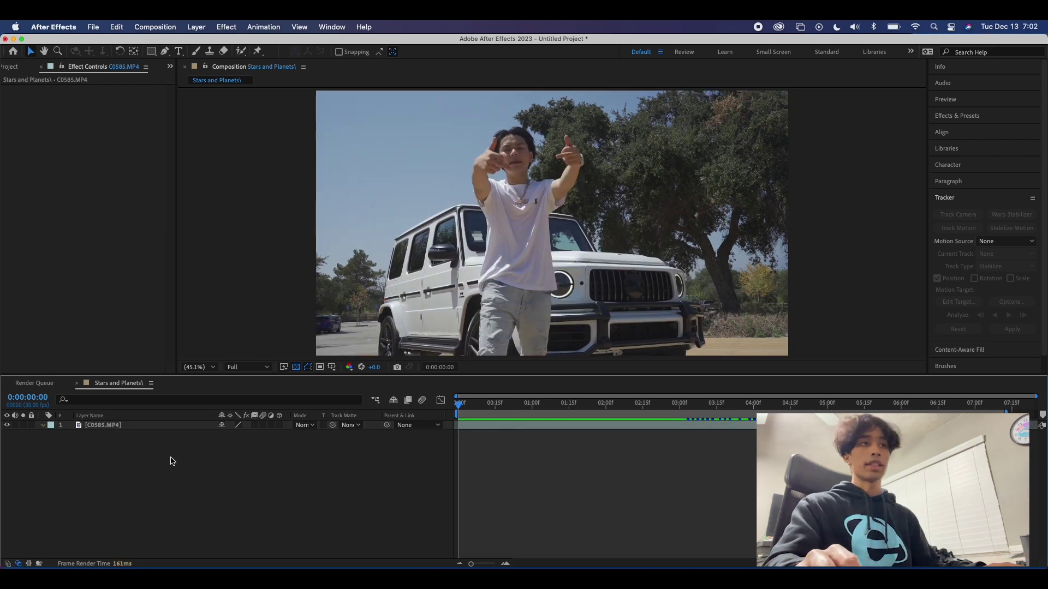
Run a 3D camera track on C0585.MP4 and scrub through the solved footage at 50% zoom
{"action": "left_click", "coordinate": [146, 425]}
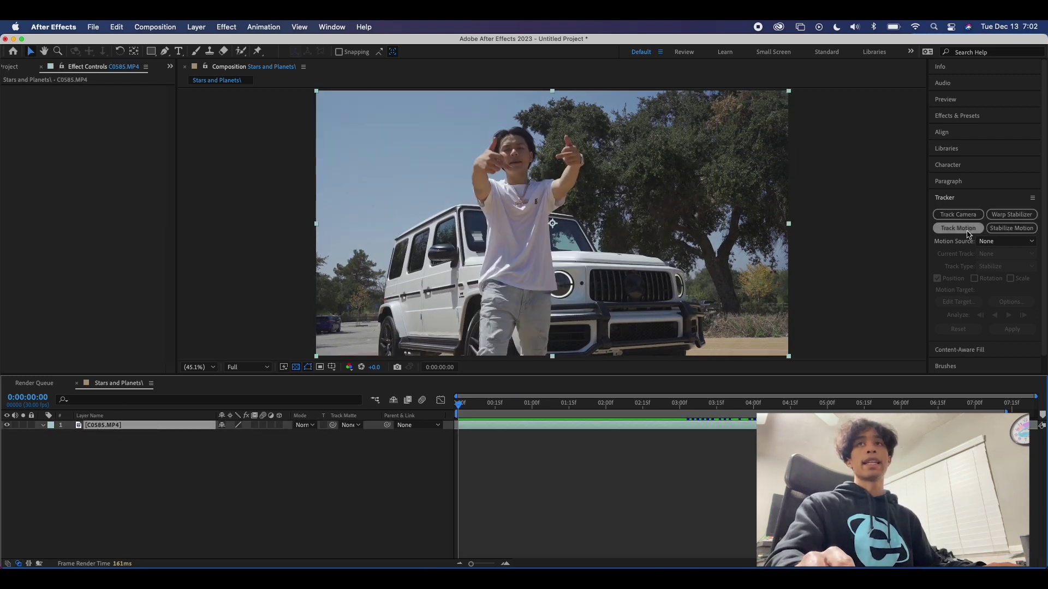
{"action": "left_click", "coordinate": [975, 217]}
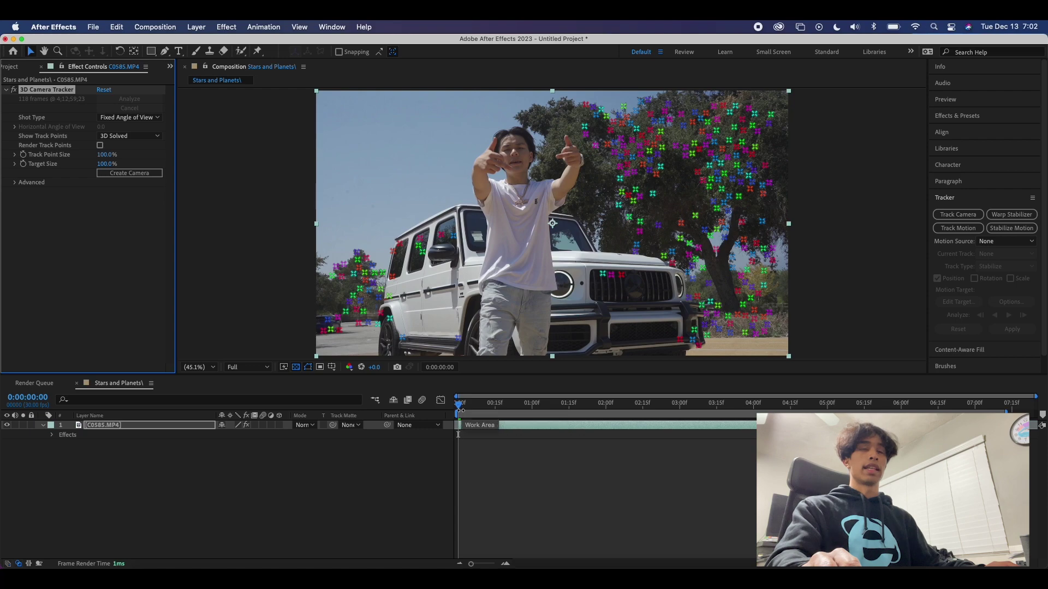
{"action": "left_click_drag", "start_coordinate": [456, 406], "coordinate": [626, 409]}
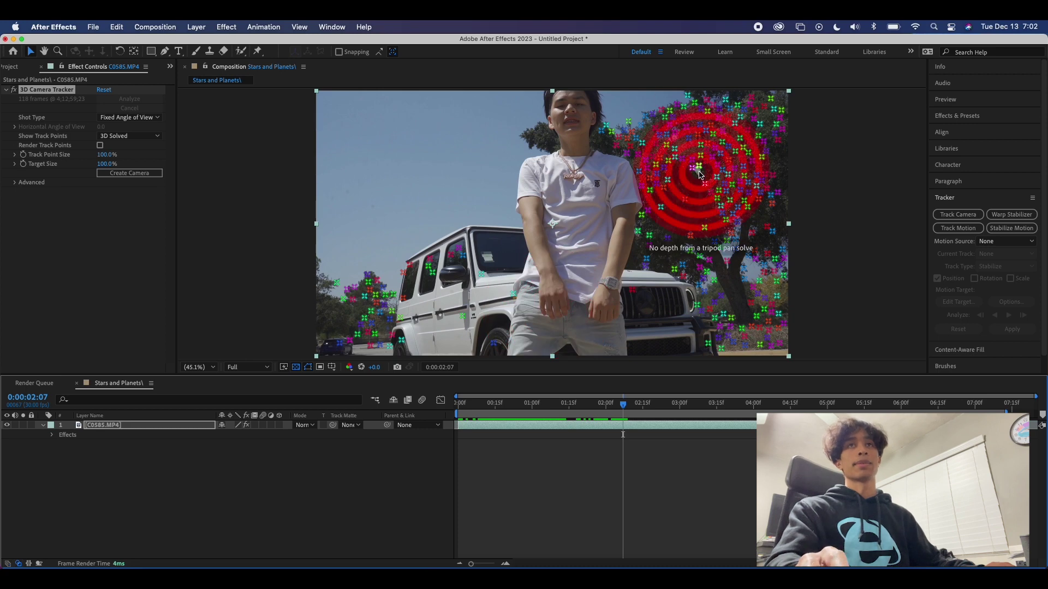
{"action": "key", "text": "period"}
{"action": "key", "text": "period"}
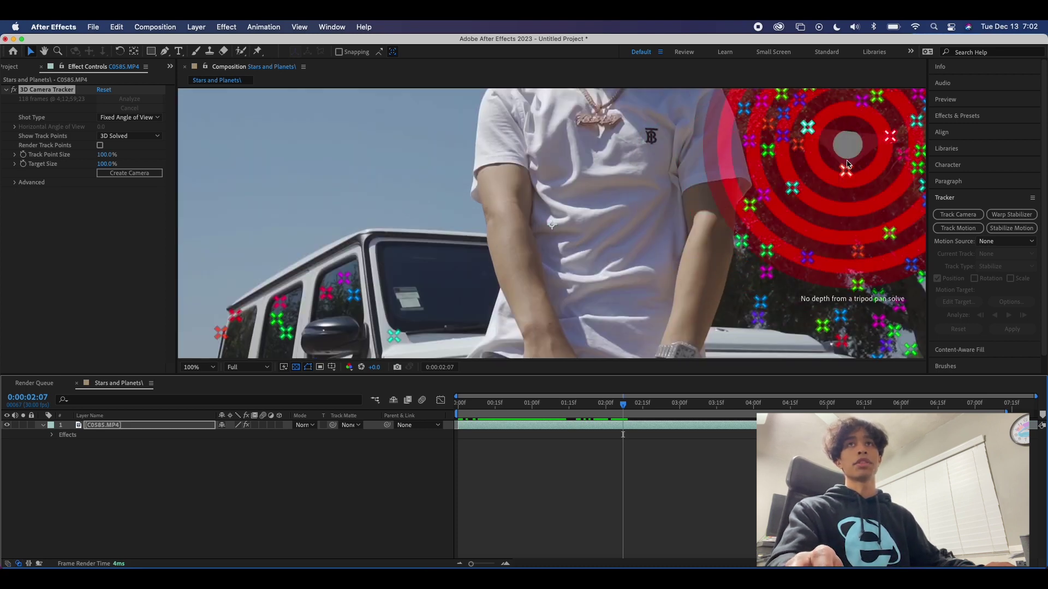
{"action": "key", "text": "comma"}
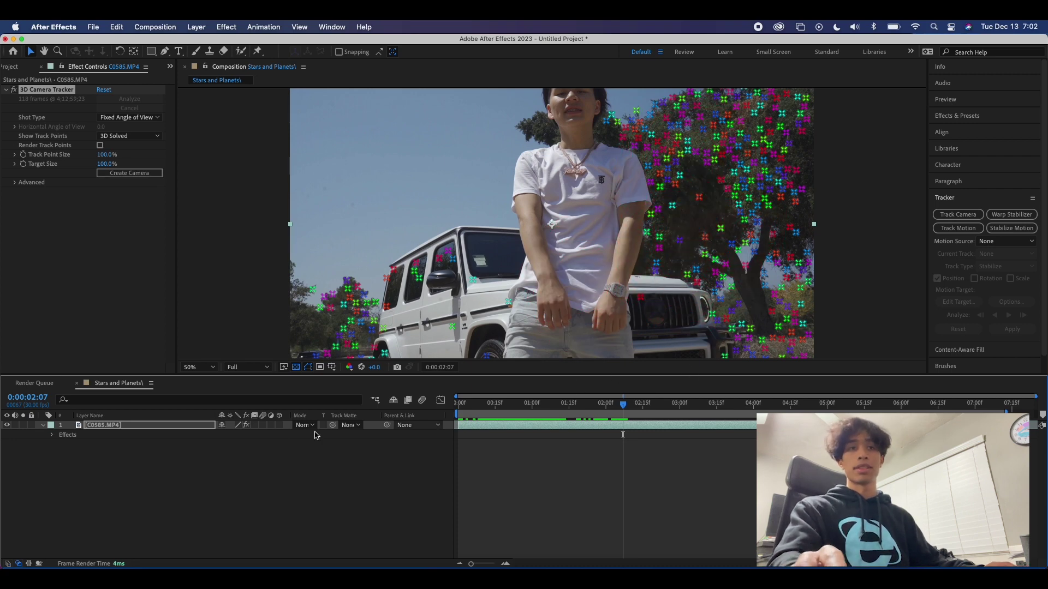
{"action": "left_click", "coordinate": [199, 427]}
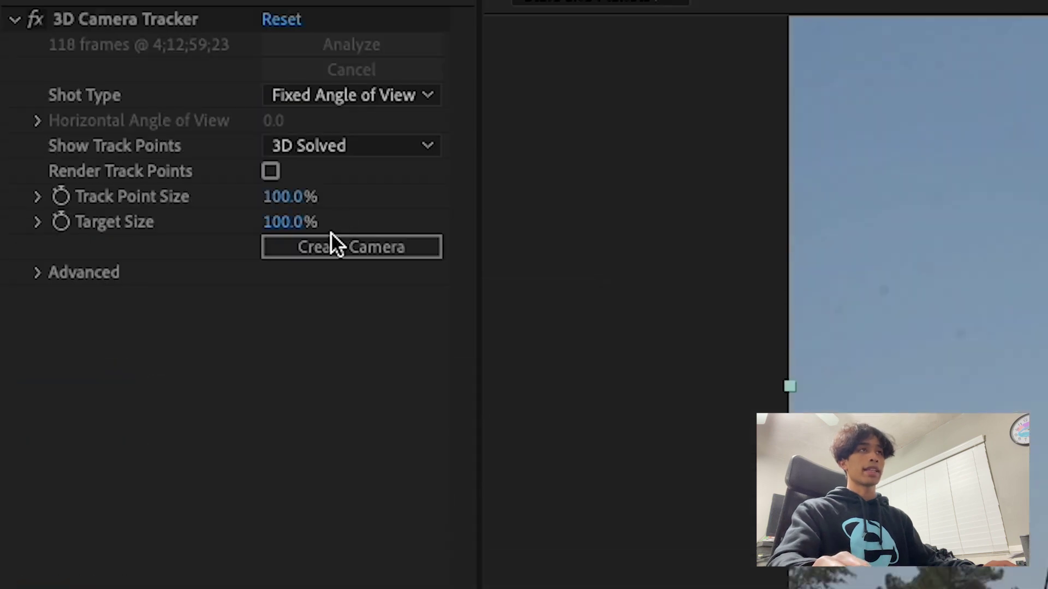
Create a 3D Tracker Camera from the solved track and check it at 0:00:00:22 and 0:00:00:10
{"action": "left_click", "coordinate": [330, 237]}
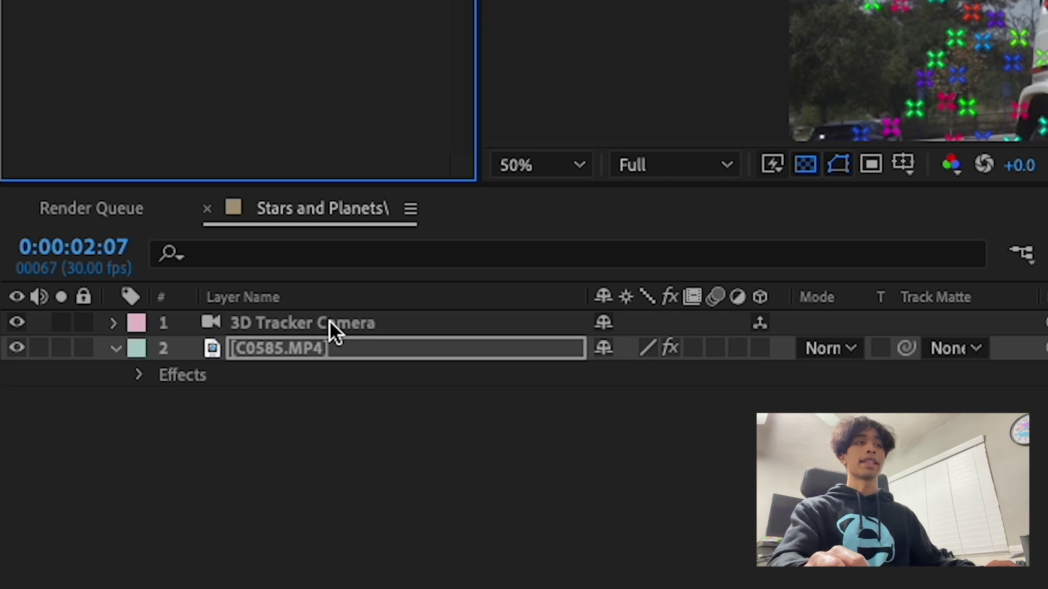
{"action": "left_click", "coordinate": [329, 322]}
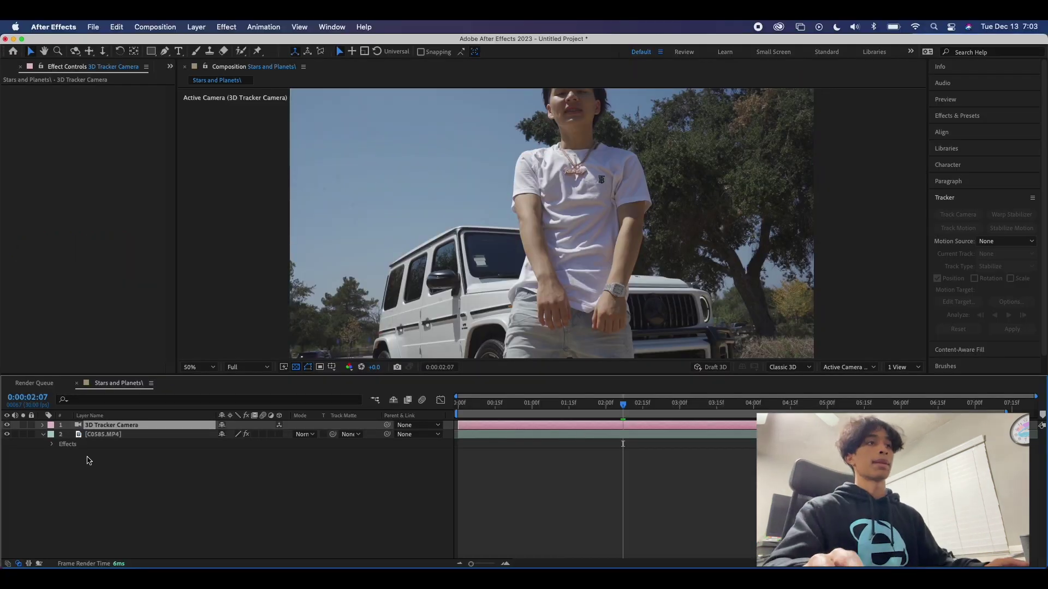
{"action": "left_click", "coordinate": [510, 414]}
{"action": "left_click", "coordinate": [483, 415]}
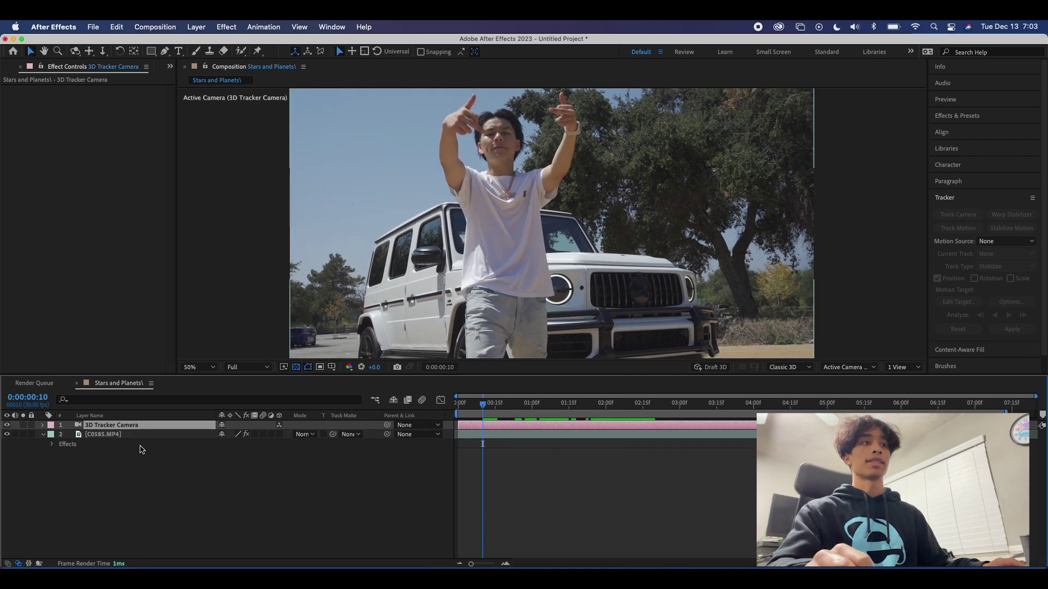
Show C0585.MP4's track points and scrub from 0:00:00:22 back to 0:00:00:02
{"action": "left_click", "coordinate": [88, 434]}
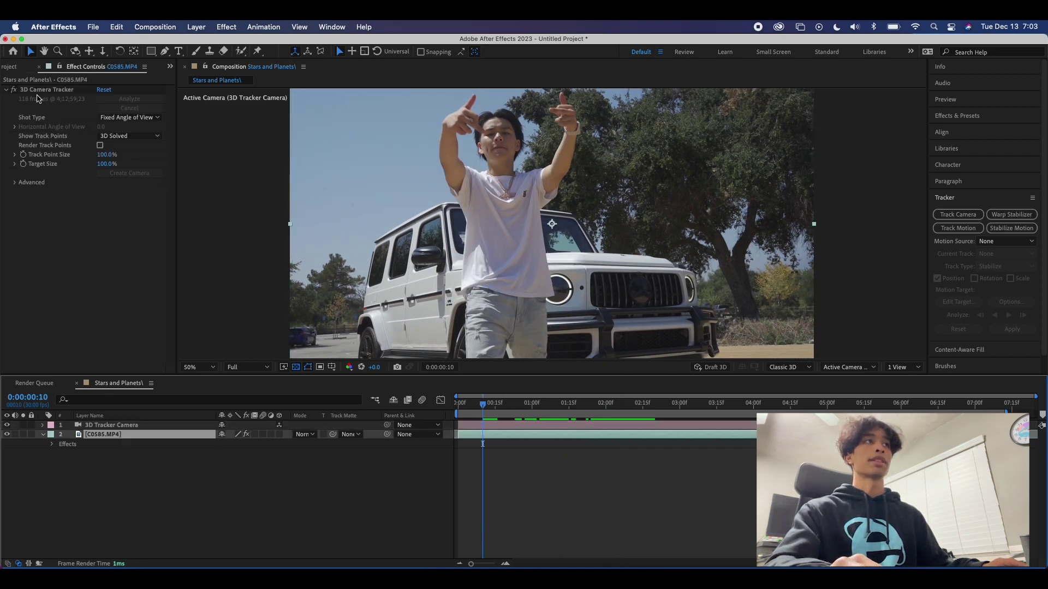
{"action": "left_click", "coordinate": [46, 90]}
{"action": "left_click", "coordinate": [513, 404]}
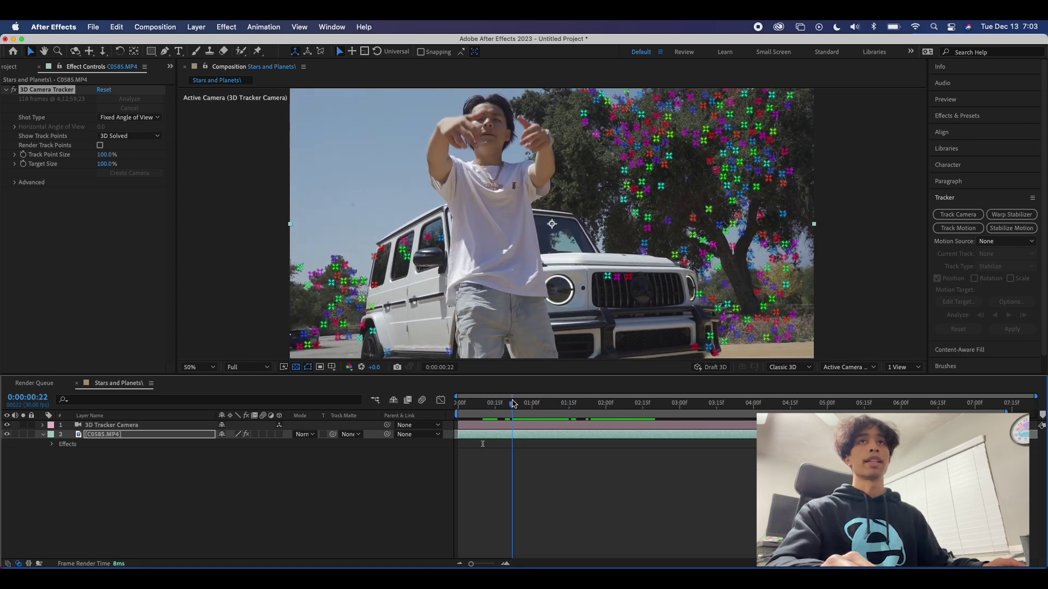
{"action": "left_click_drag", "start_coordinate": [520, 404], "coordinate": [464, 423]}
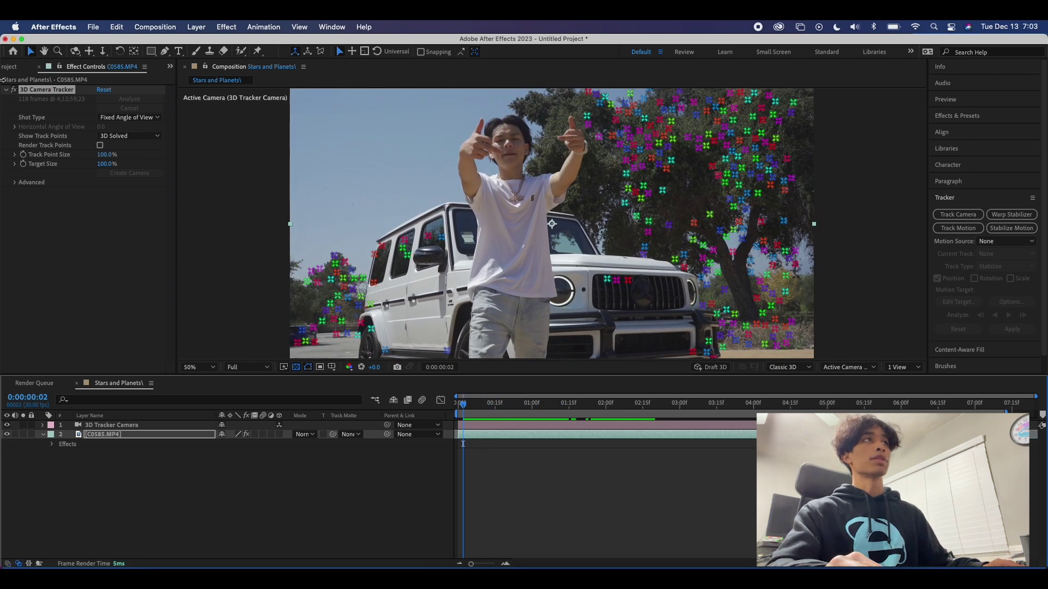
{"action": "left_click", "coordinate": [15, 65]}
{"action": "left_click", "coordinate": [60, 247]}
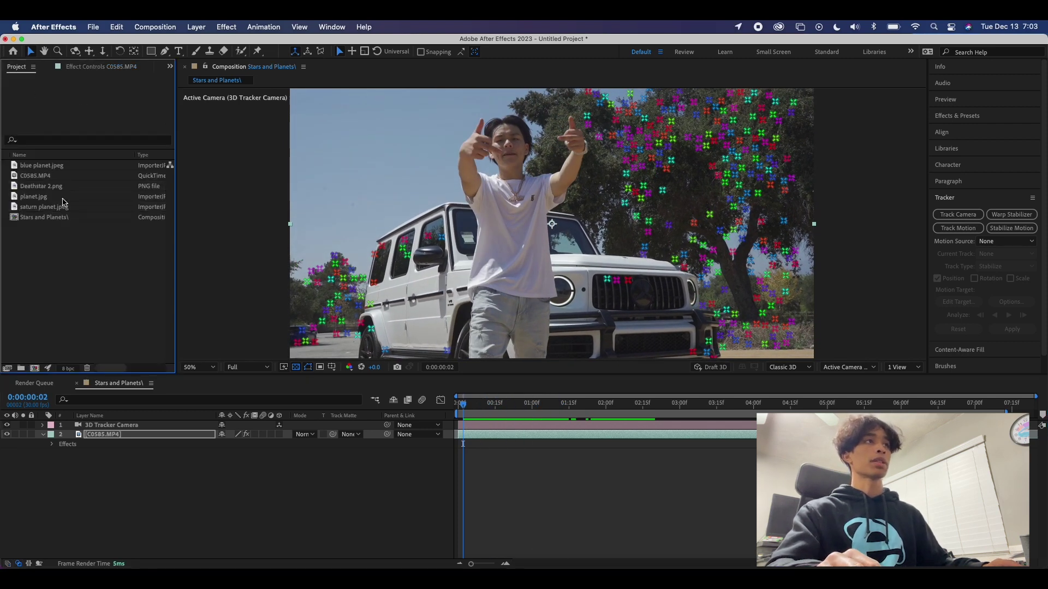
Add planet.jpg as the top layer, scale it to 154% and place it in the upper-left sky
{"action": "left_click_drag", "start_coordinate": [63, 198], "coordinate": [98, 429]}
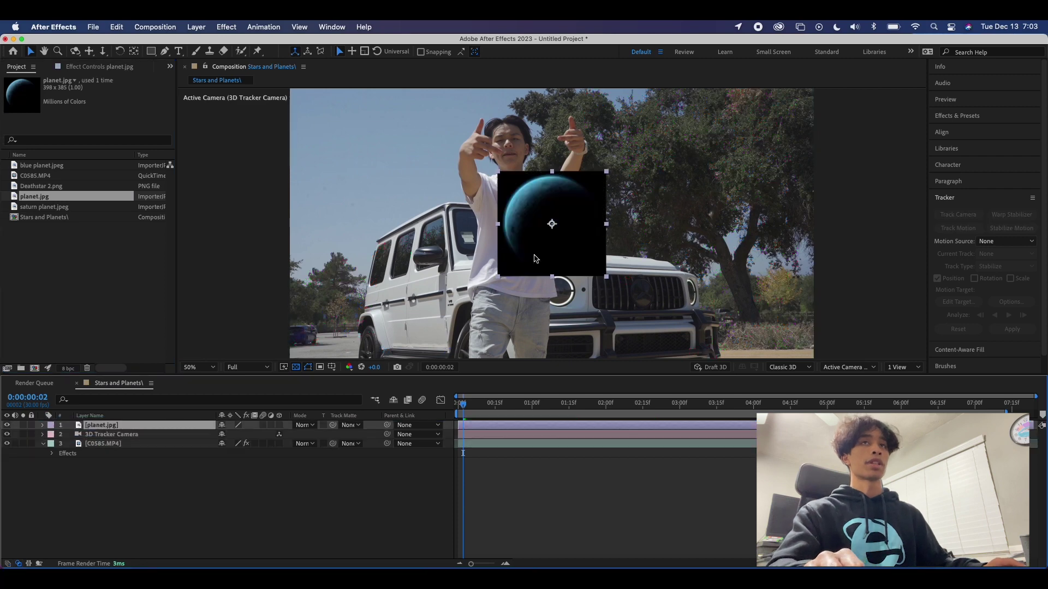
{"action": "left_click_drag", "start_coordinate": [535, 259], "coordinate": [357, 192]}
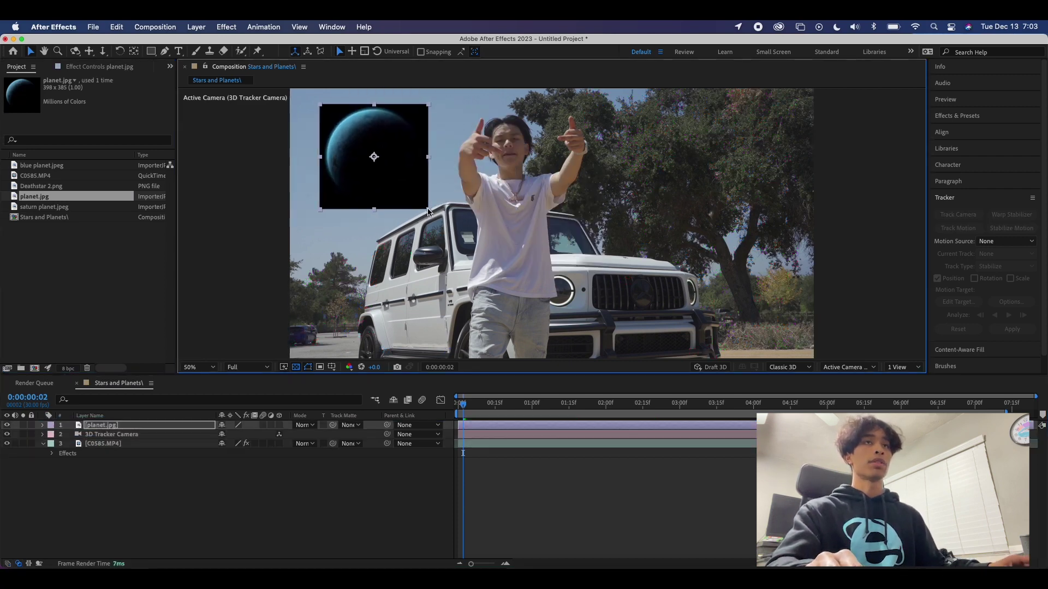
{"action": "left_click_drag", "start_coordinate": [429, 212], "coordinate": [445, 239]}
{"action": "mouse_move", "coordinate": [386, 194]}
{"action": "left_mouse_down"}
{"action": "mouse_move", "coordinate": [401, 196]}
{"action": "mouse_move", "coordinate": [373, 192]}
{"action": "mouse_move", "coordinate": [390, 188]}
{"action": "left_mouse_up"}
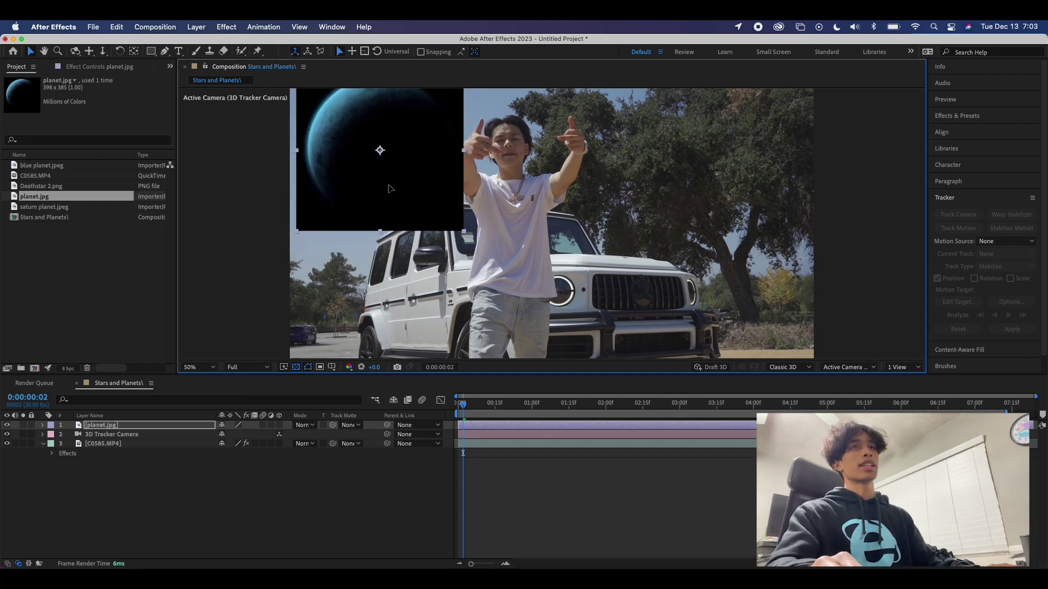
Rotate the planet to −18° and set its position to 364,232
{"action": "left_click", "coordinate": [43, 425]}
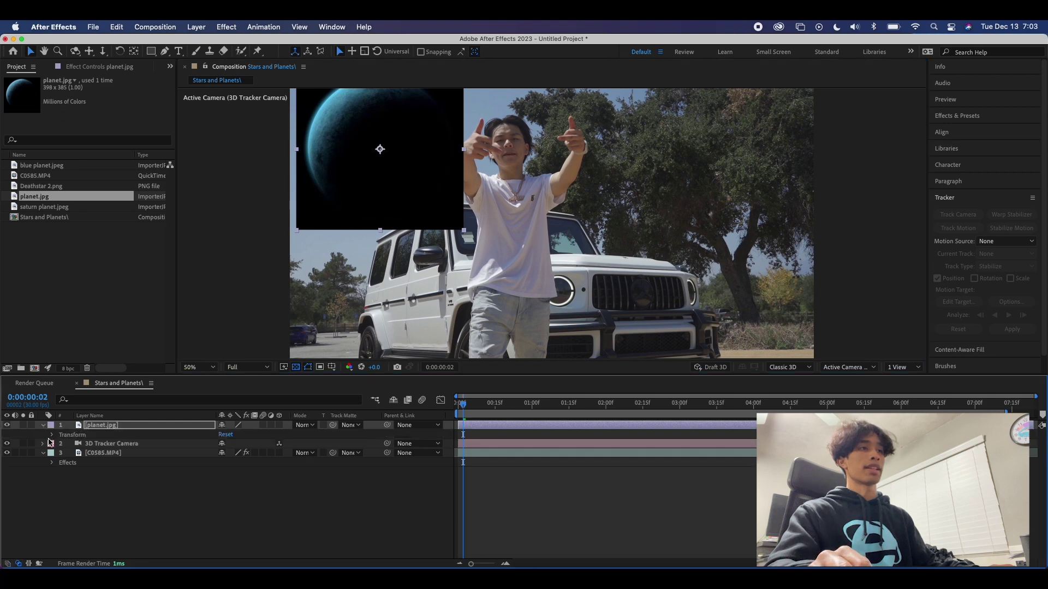
{"action": "left_click", "coordinate": [52, 435]}
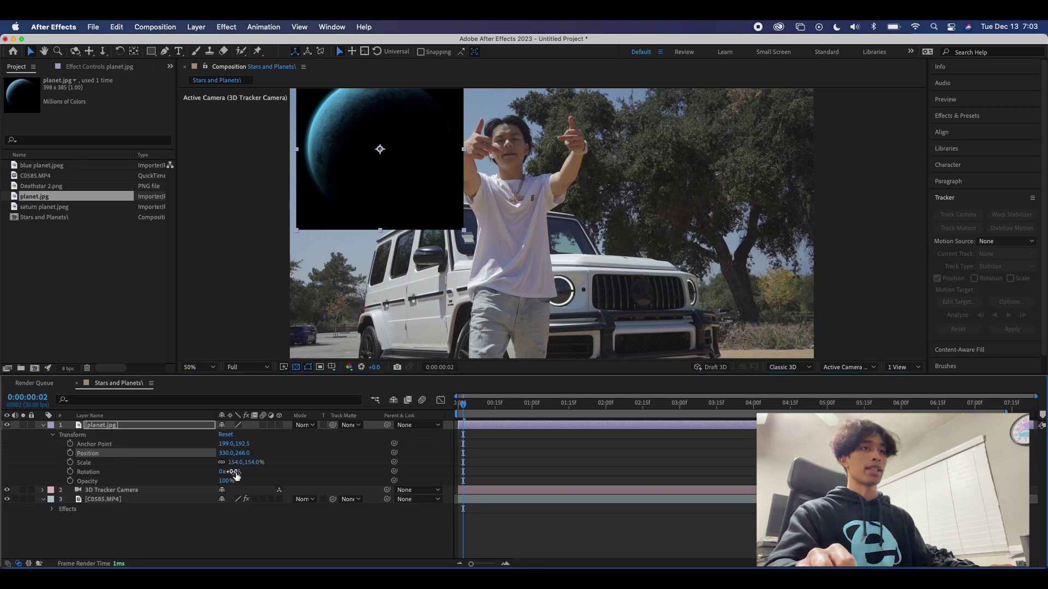
{"action": "left_click_drag", "start_coordinate": [234, 473], "coordinate": [225, 473]}
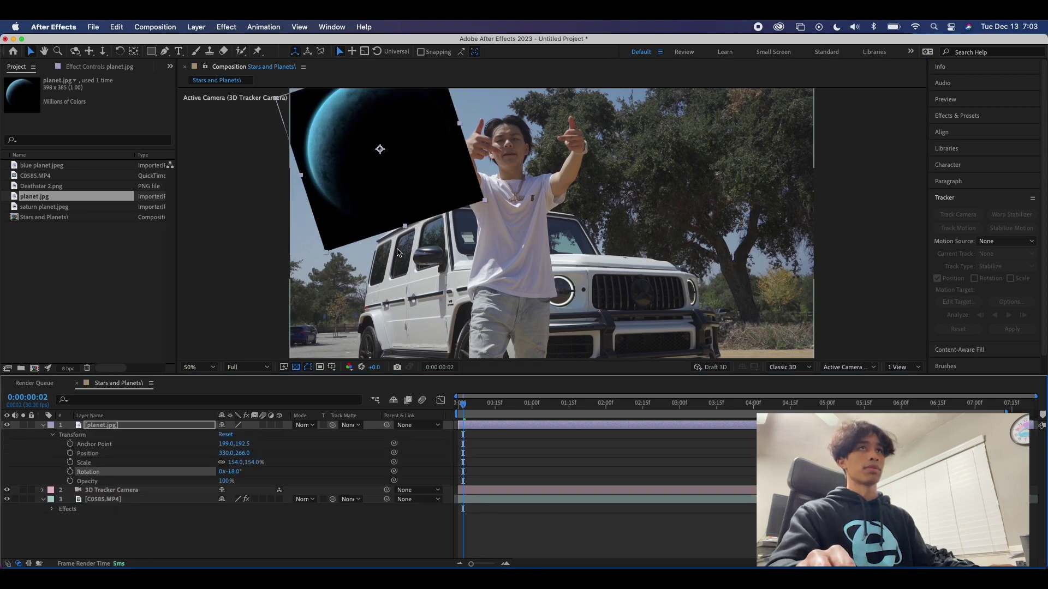
{"action": "mouse_move", "coordinate": [380, 149]}
{"action": "left_mouse_down"}
{"action": "mouse_move", "coordinate": [395, 155]}
{"action": "mouse_move", "coordinate": [389, 139]}
{"action": "left_mouse_up"}
{"action": "left_click", "coordinate": [519, 477]}
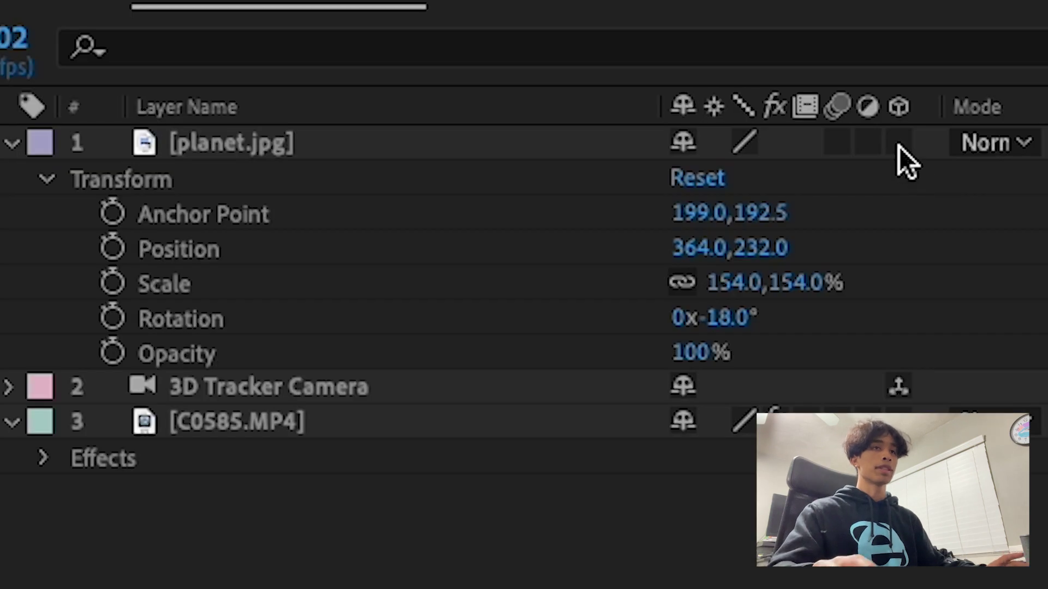
Make planet.jpg a 3D layer and preview it following the camera from 0:00:02:13
{"action": "left_click", "coordinate": [898, 147]}
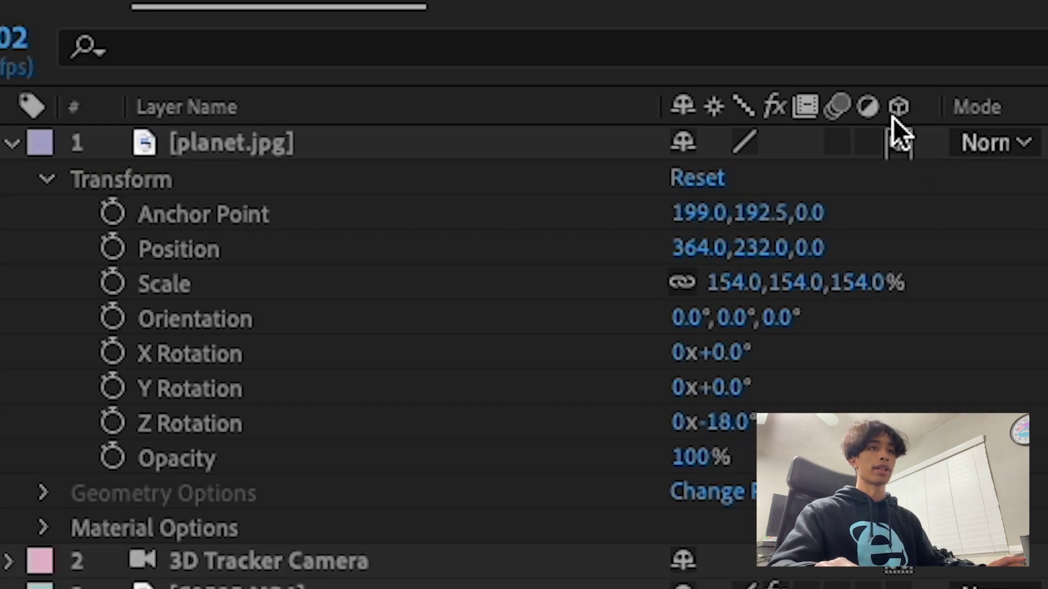
{"action": "left_click", "coordinate": [8, 150]}
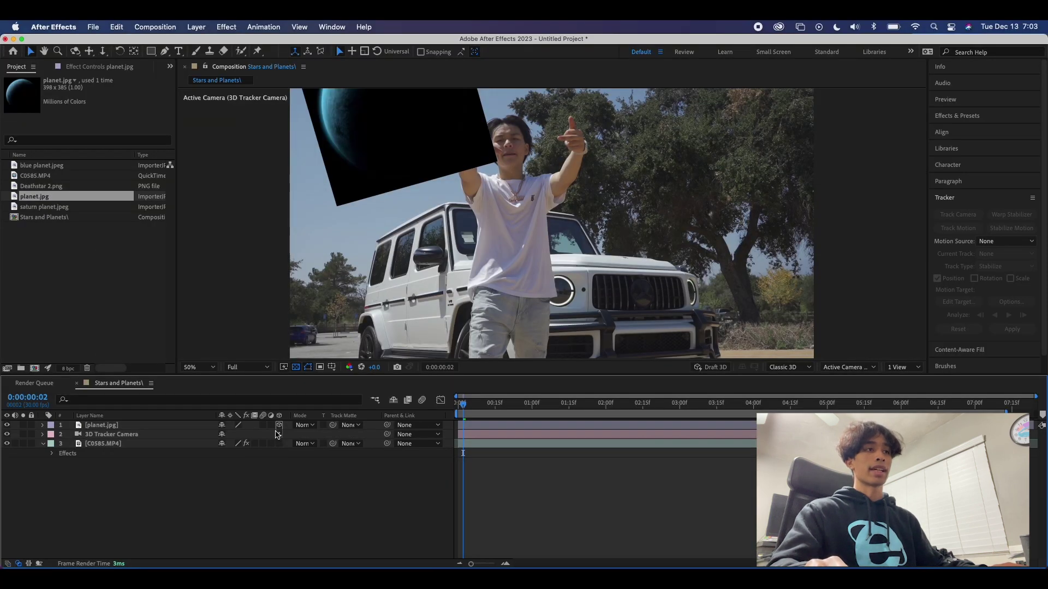
{"action": "key", "text": "space"}
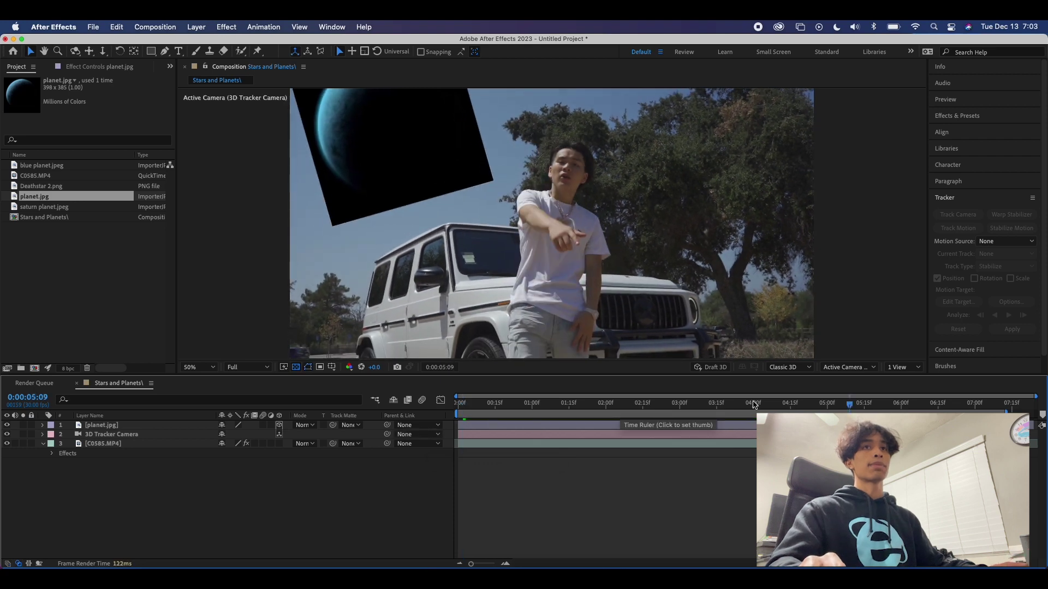
{"action": "left_click", "coordinate": [637, 403]}
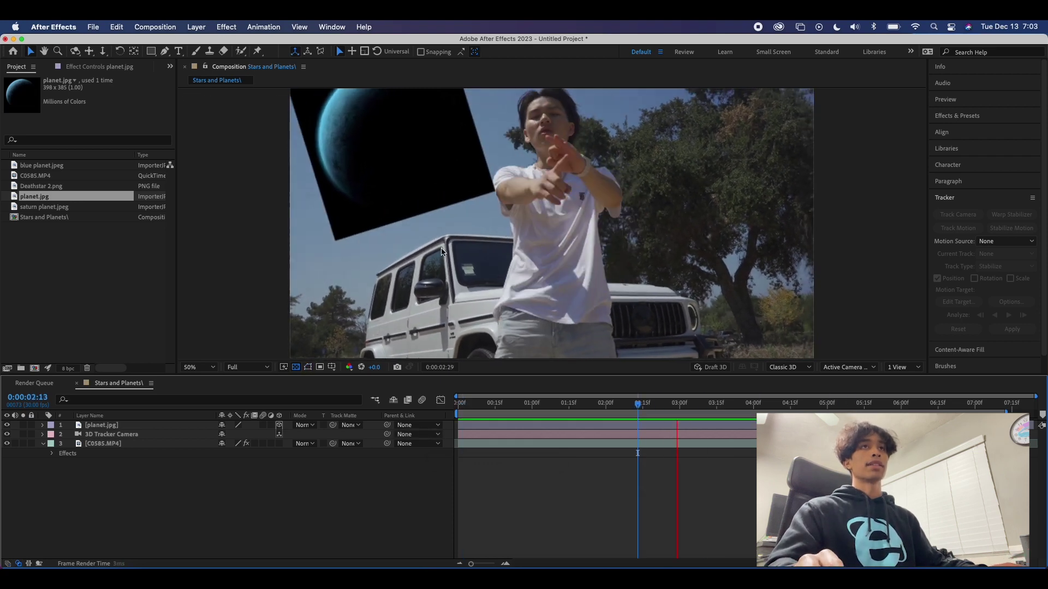
{"action": "left_click", "coordinate": [437, 213]}
{"action": "key", "text": "space"}
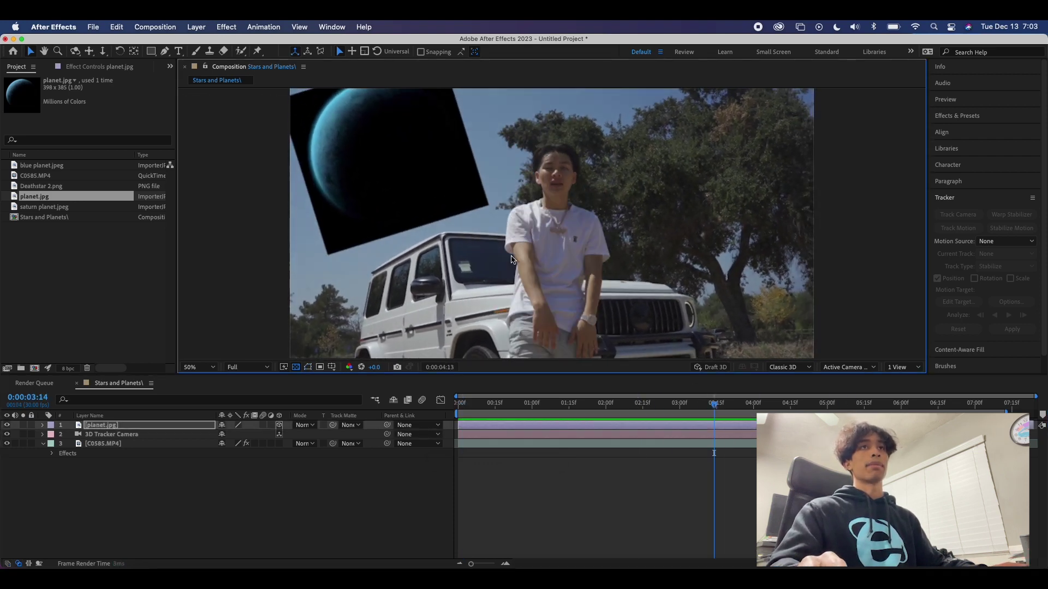
{"action": "key", "text": "space"}
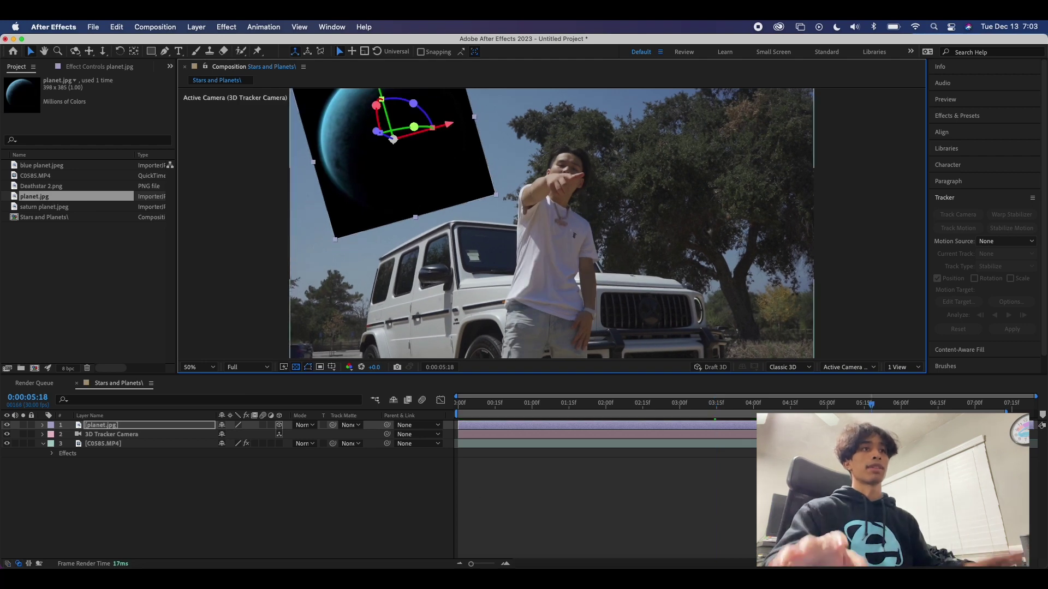
Set the planet.jpg layer's blending mode to Screen
{"action": "left_click", "coordinate": [154, 27]}
{"action": "mouse_move", "coordinate": [186, 23]}
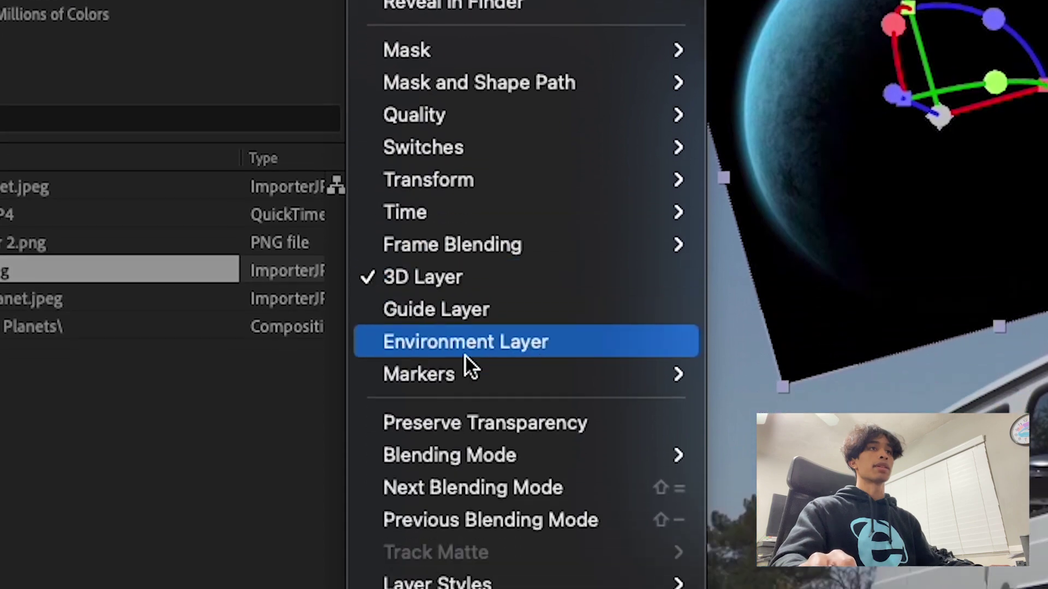
{"action": "mouse_move", "coordinate": [460, 323]}
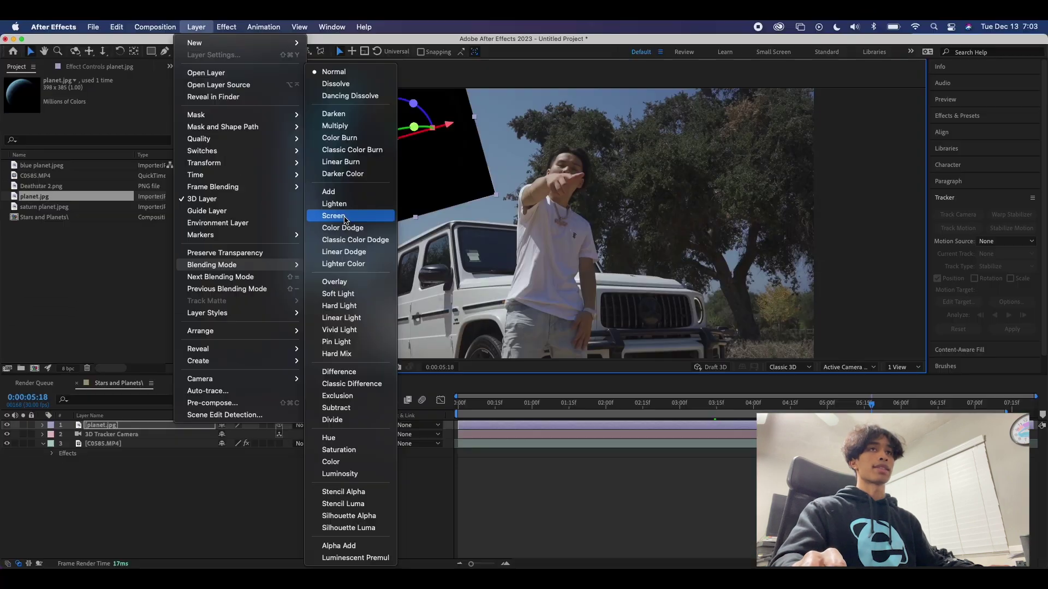
{"action": "left_click", "coordinate": [777, 192]}
Preview the screen-blended planet, scrubbing to 0:00:01:25, 0:00:01:11 and 0:00:03:17
{"action": "key", "text": "space"}
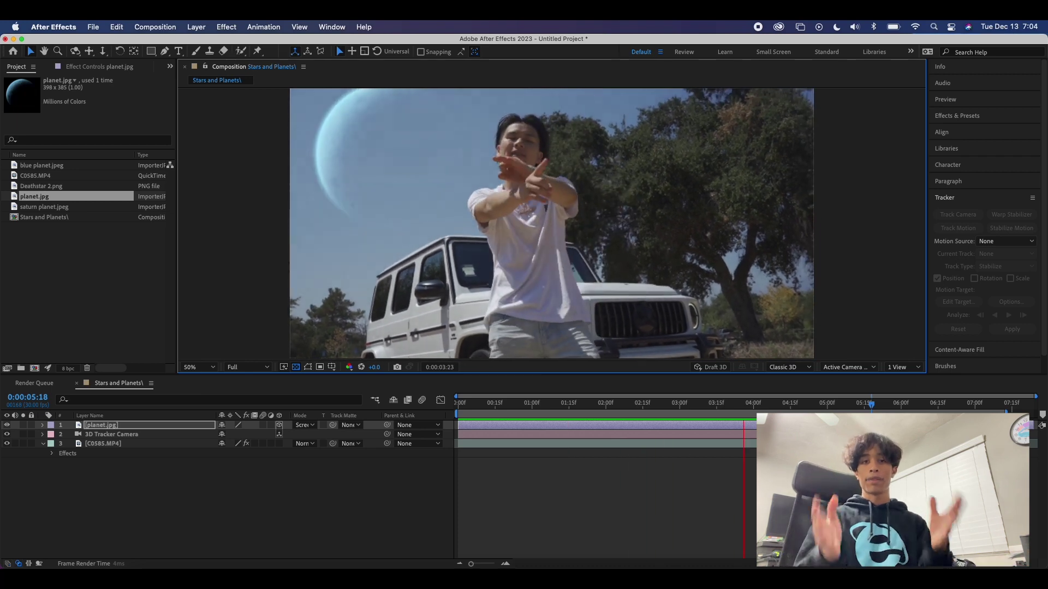
{"action": "key", "text": "space"}
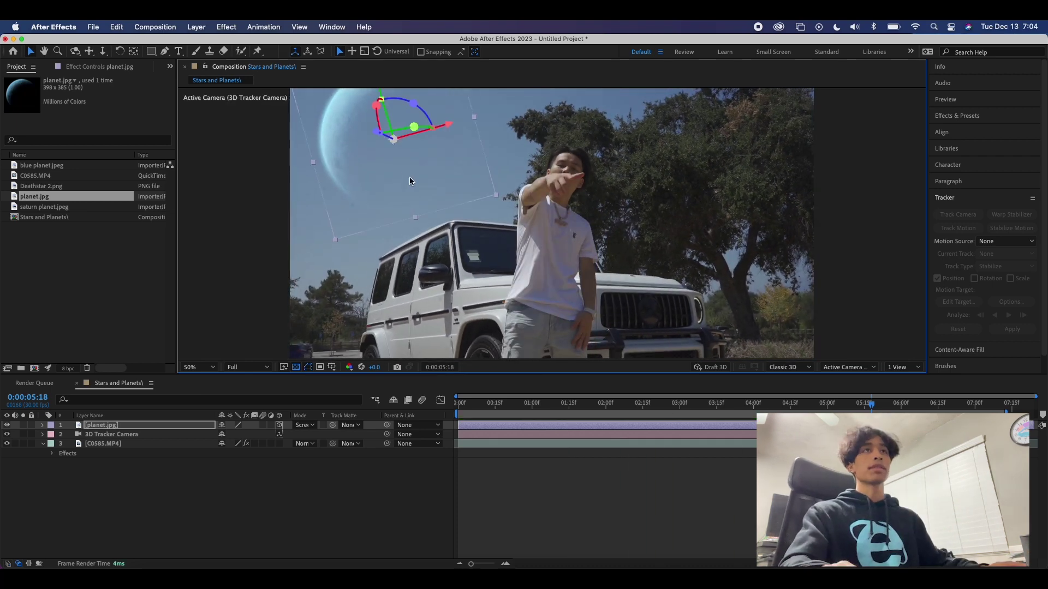
{"action": "key", "text": "space"}
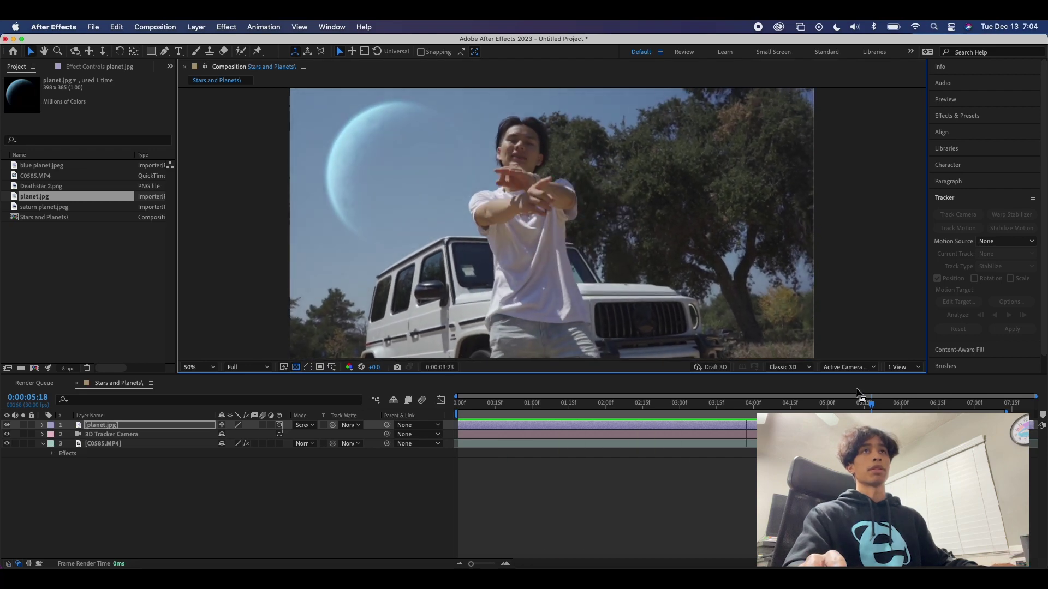
{"action": "key", "text": "space"}
{"action": "left_click_drag", "start_coordinate": [872, 394], "coordinate": [593, 403]}
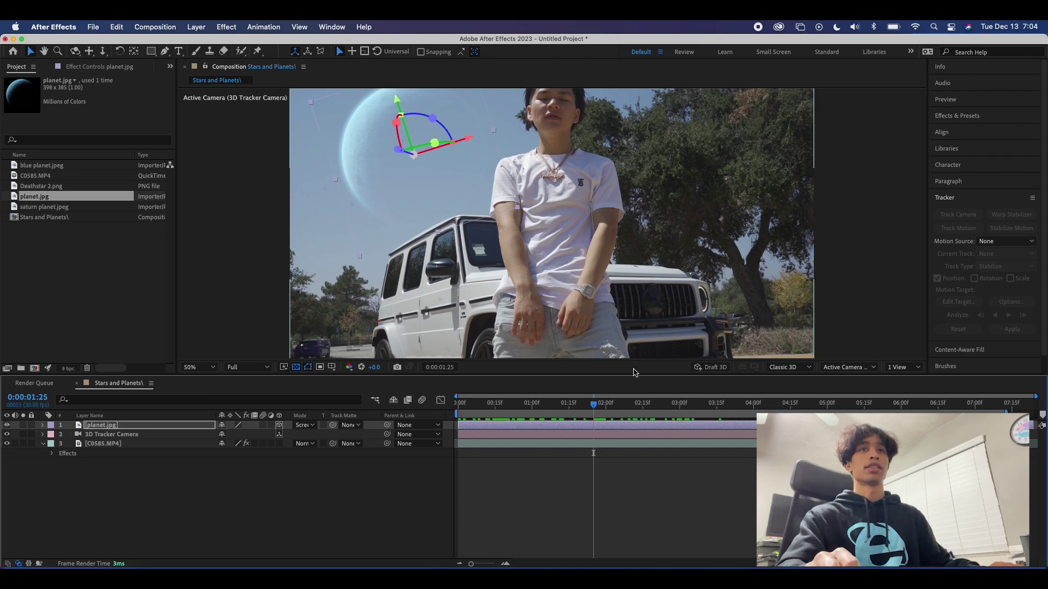
{"action": "left_click_drag", "start_coordinate": [595, 409], "coordinate": [565, 400]}
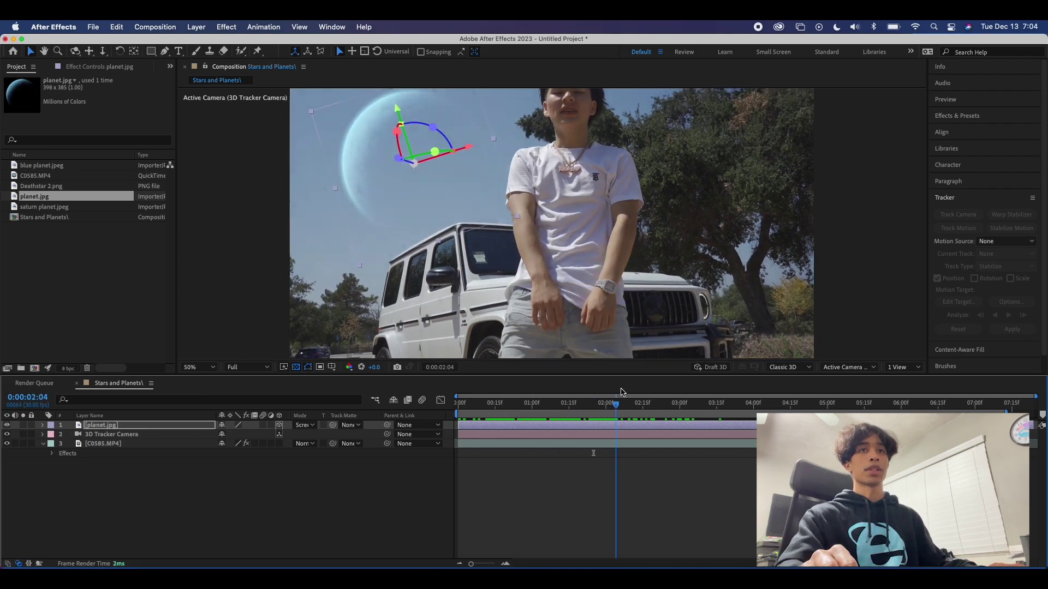
{"action": "left_click_drag", "start_coordinate": [621, 392], "coordinate": [779, 362]}
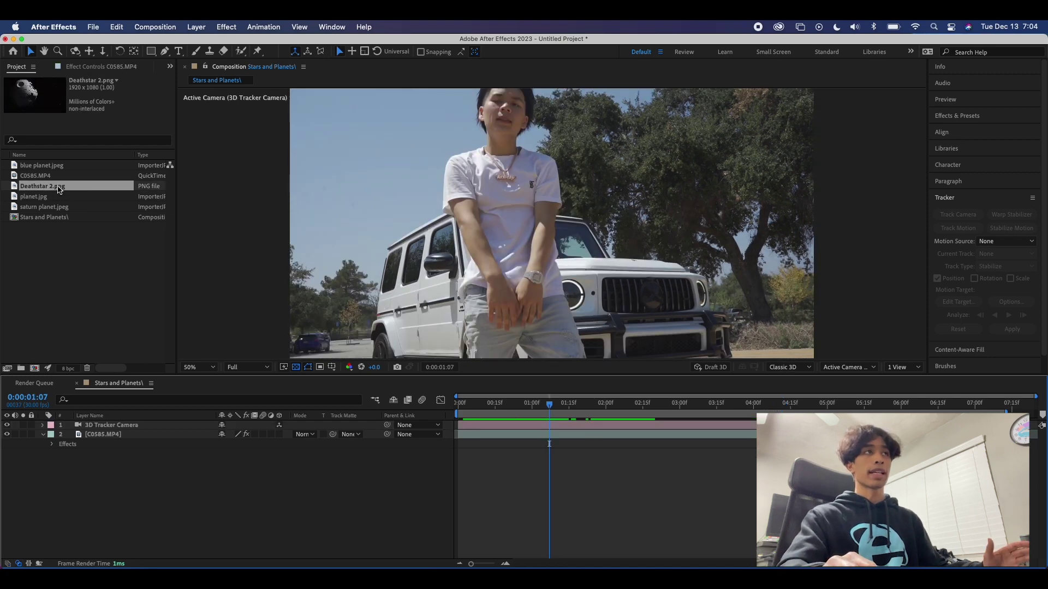
Add Deathstar 2.png as a 3D layer on top and resize it to reveal the footage
{"action": "left_click_drag", "start_coordinate": [54, 186], "coordinate": [139, 425]}
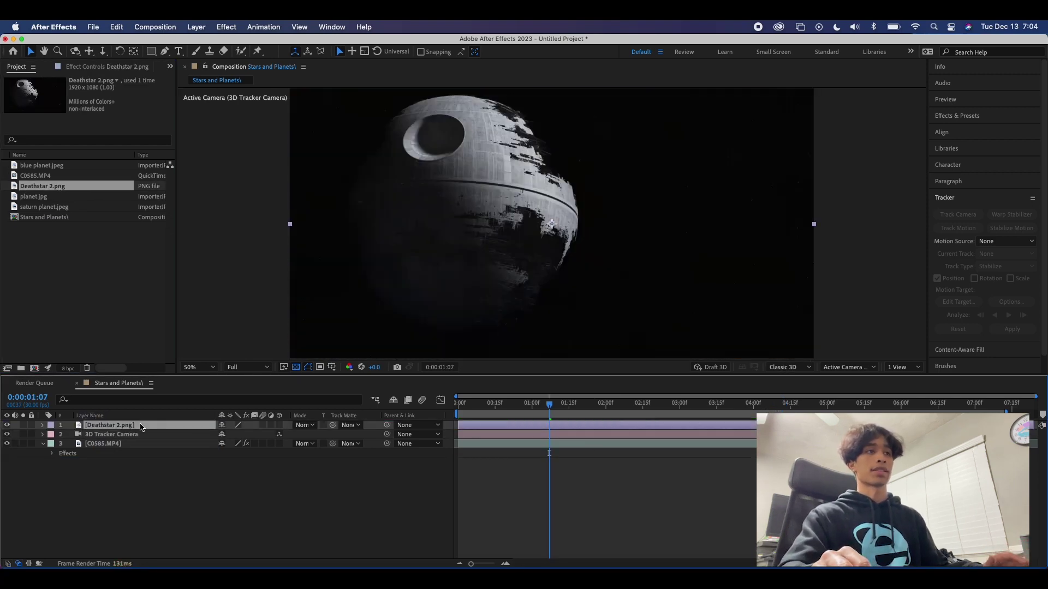
{"action": "left_click", "coordinate": [279, 426]}
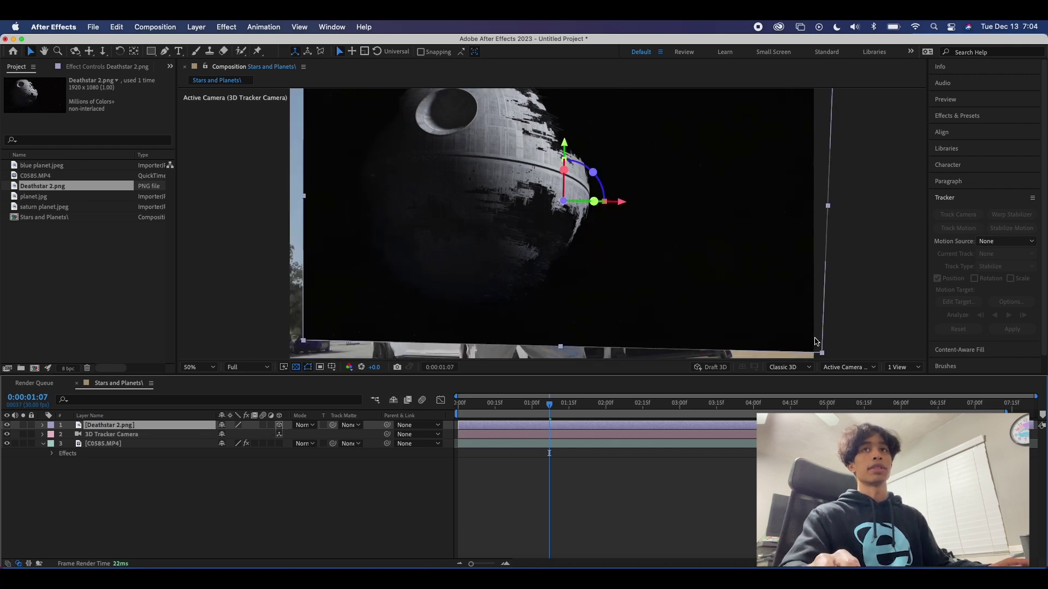
{"action": "left_click_drag", "start_coordinate": [821, 355], "coordinate": [454, 187]}
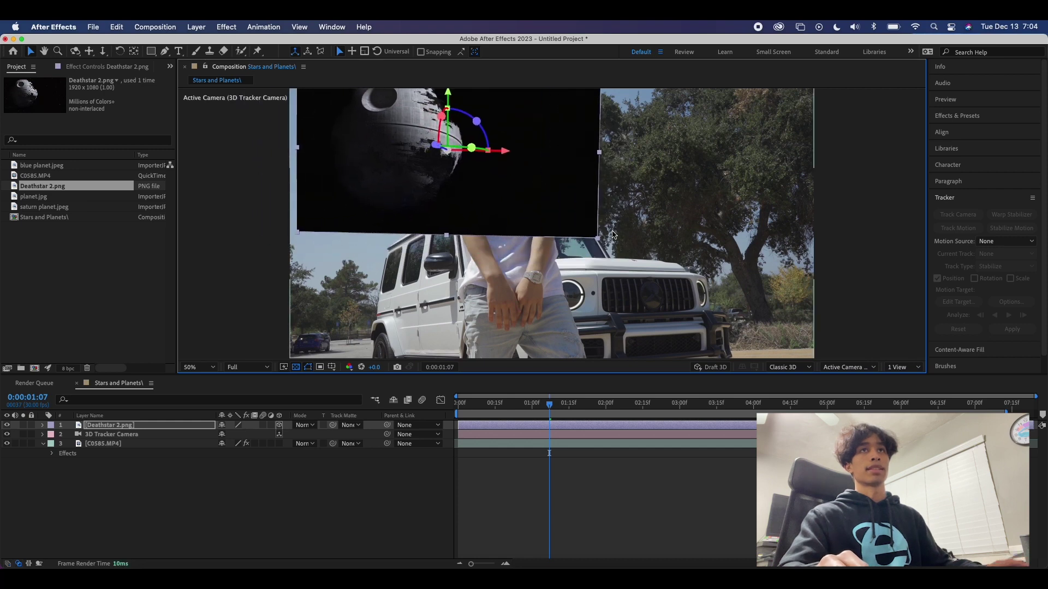
{"action": "left_click_drag", "start_coordinate": [598, 240], "coordinate": [610, 245]}
Set the Deathstar 2.png layer's blending mode to Screen
{"action": "left_click", "coordinate": [226, 26]}
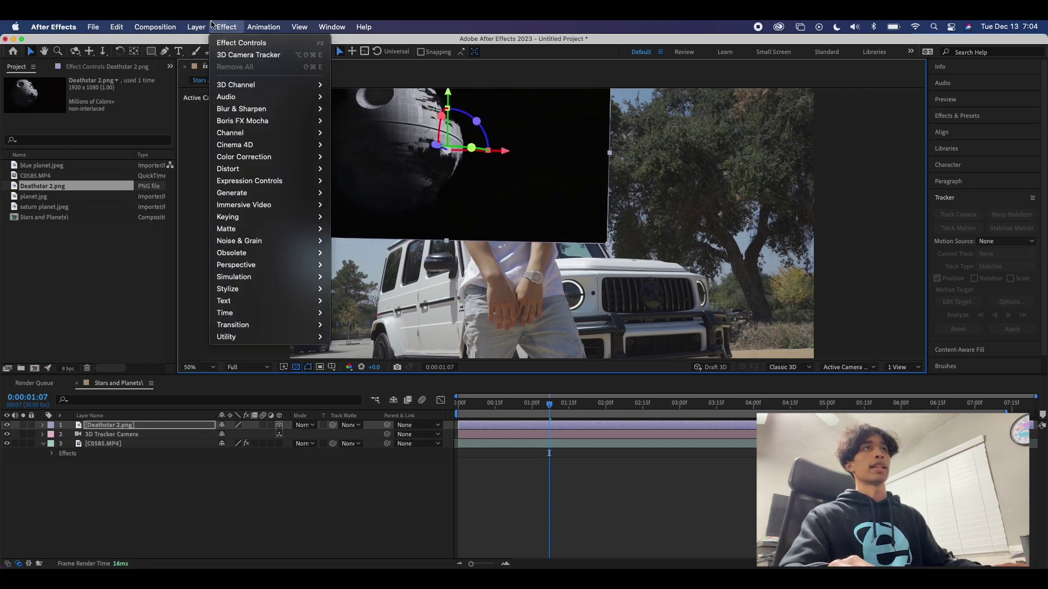
{"action": "mouse_move", "coordinate": [196, 27]}
{"action": "mouse_move", "coordinate": [219, 265]}
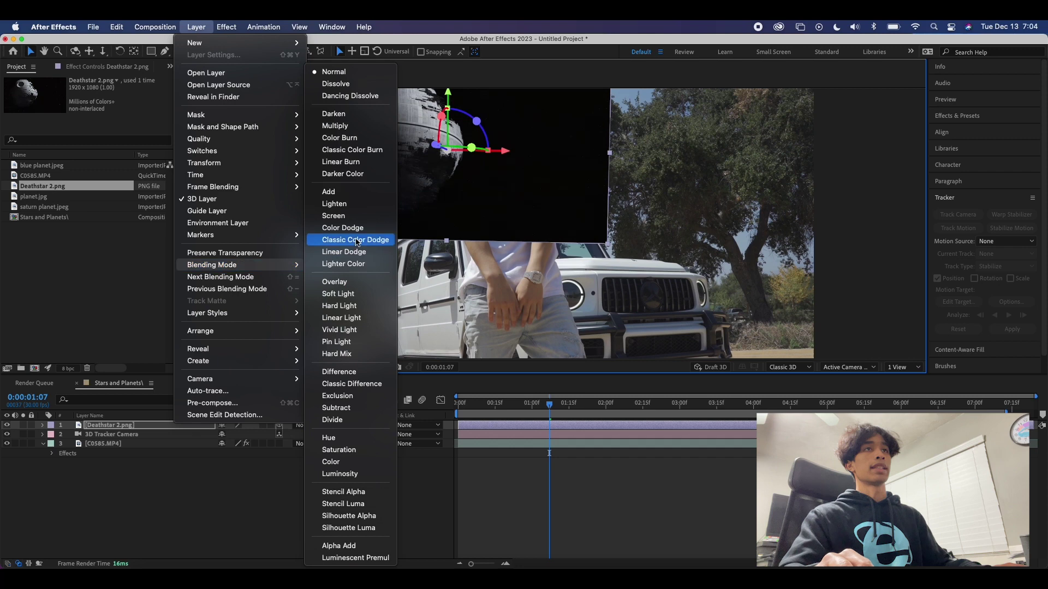
{"action": "left_click", "coordinate": [340, 216]}
{"action": "key", "text": "space"}
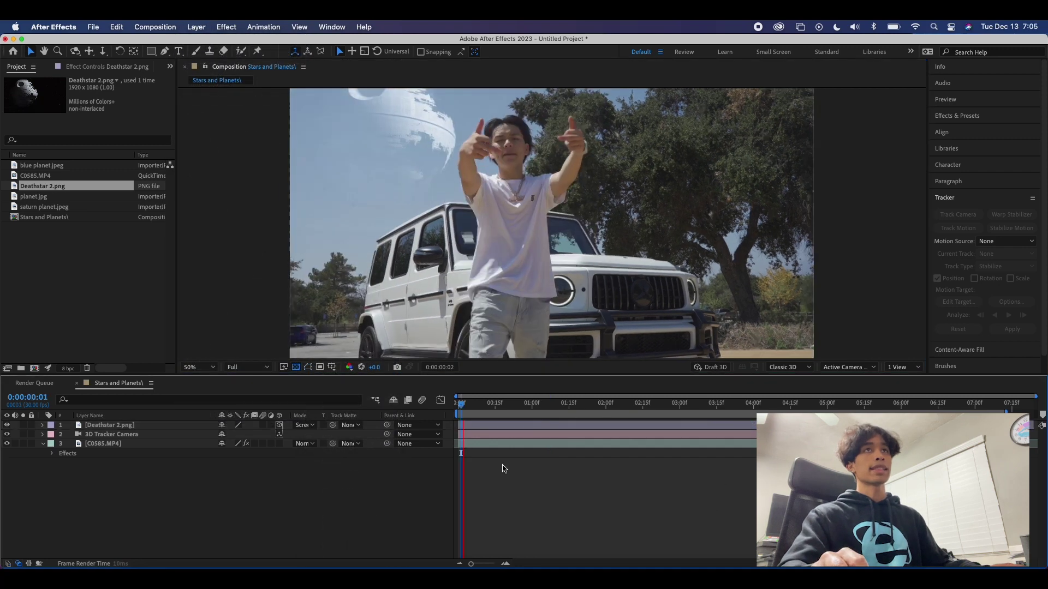
{"action": "left_click", "coordinate": [489, 407]}
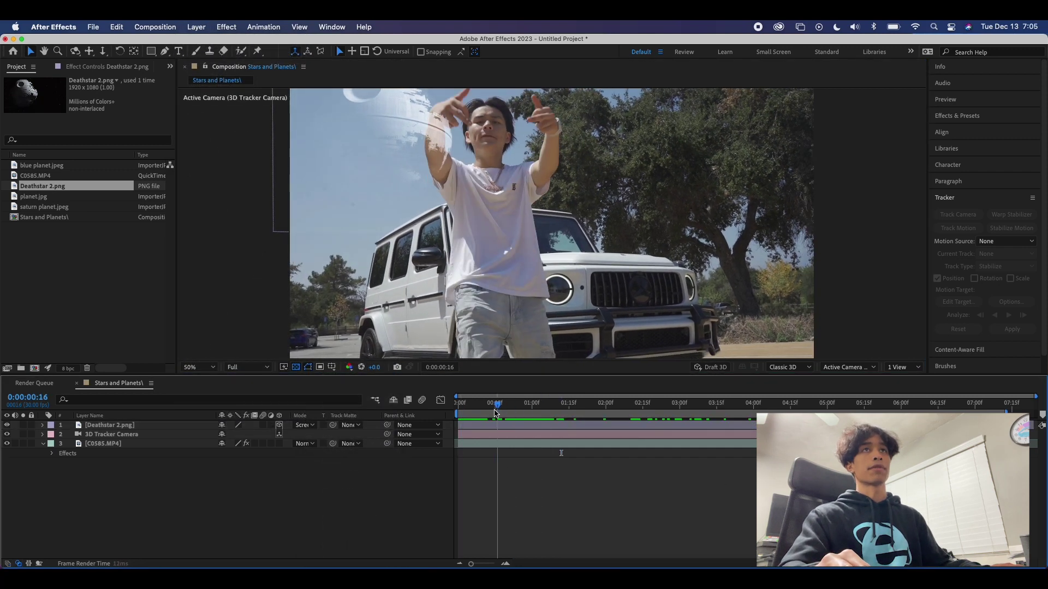
{"action": "left_click_drag", "start_coordinate": [488, 412], "coordinate": [503, 404]}
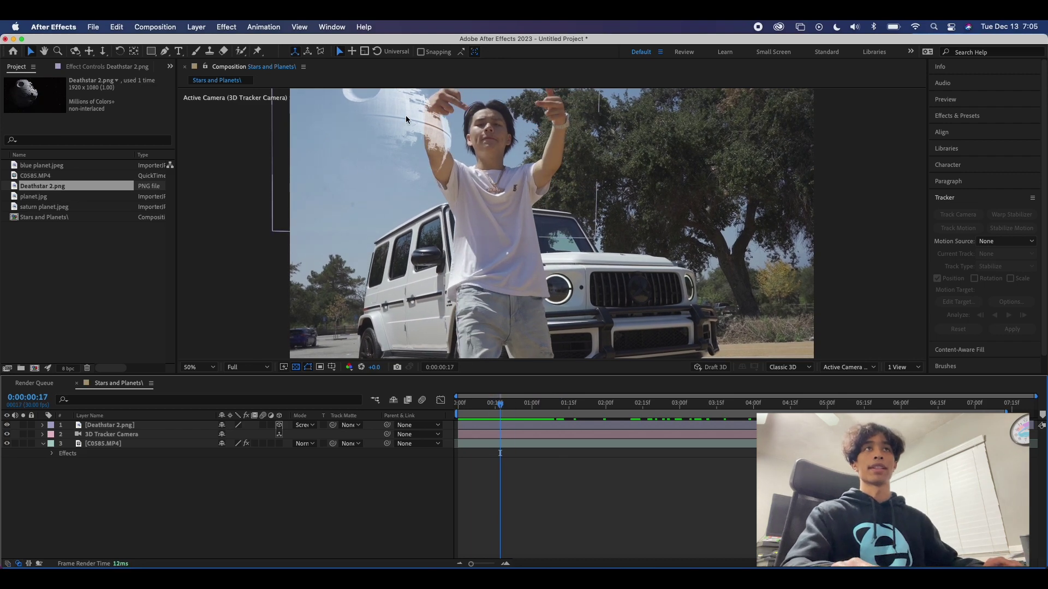
{"action": "key", "text": "period"}
{"action": "key", "text": "period"}
{"action": "key", "text": "h"}
{"action": "left_click_drag", "start_coordinate": [422, 232], "coordinate": [493, 374]}
{"action": "key", "text": "Home"}
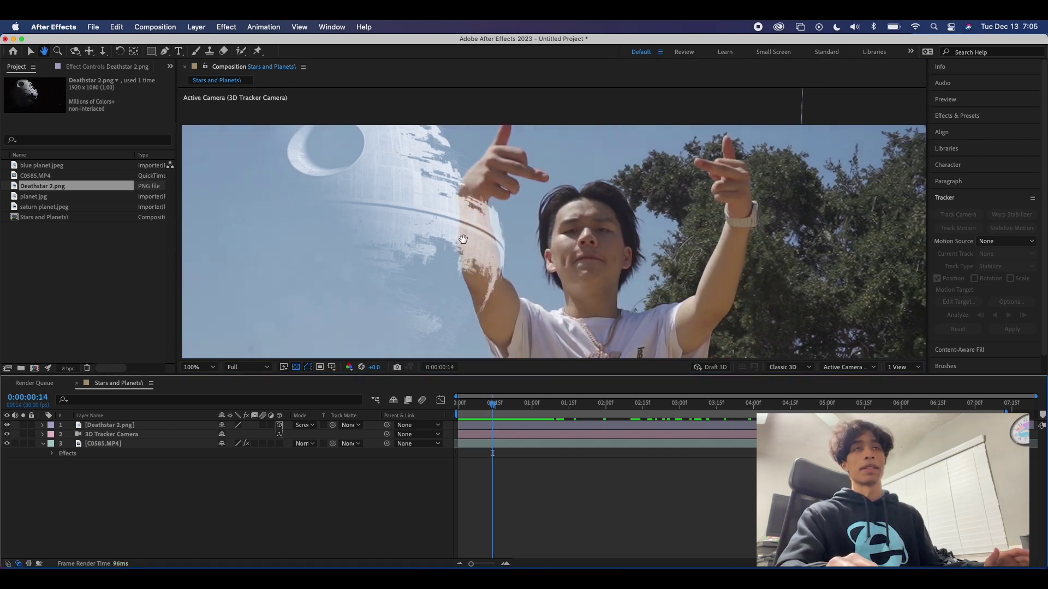
{"action": "key", "text": "v"}
{"action": "key", "text": "shift+slash"}
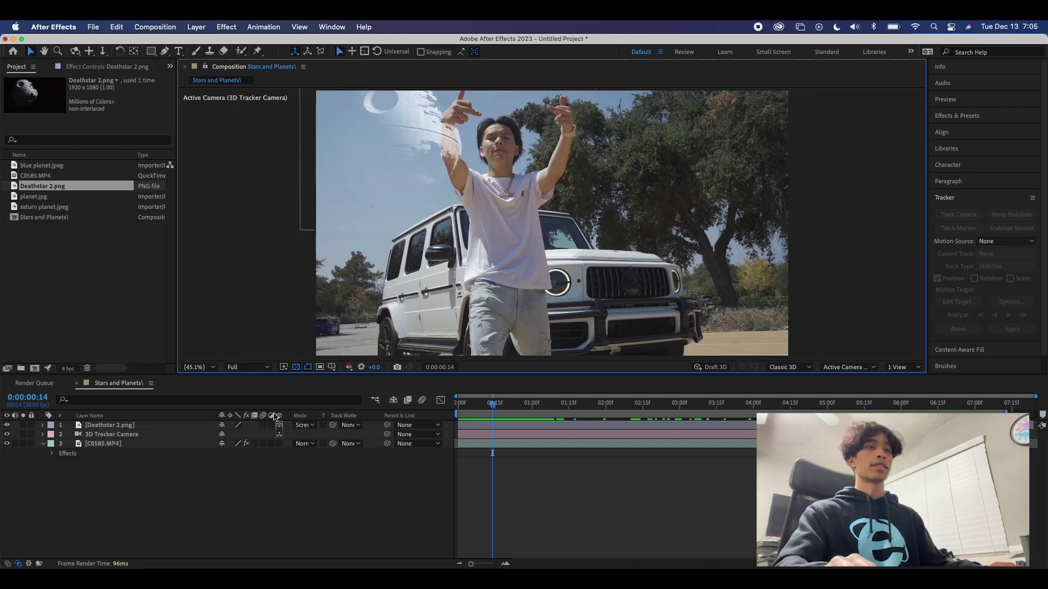
Duplicate the C0585.MP4 layer with Cmd+D and move the copy to the top of the stack
{"action": "left_click", "coordinate": [101, 436]}
{"action": "left_click", "coordinate": [101, 444]}
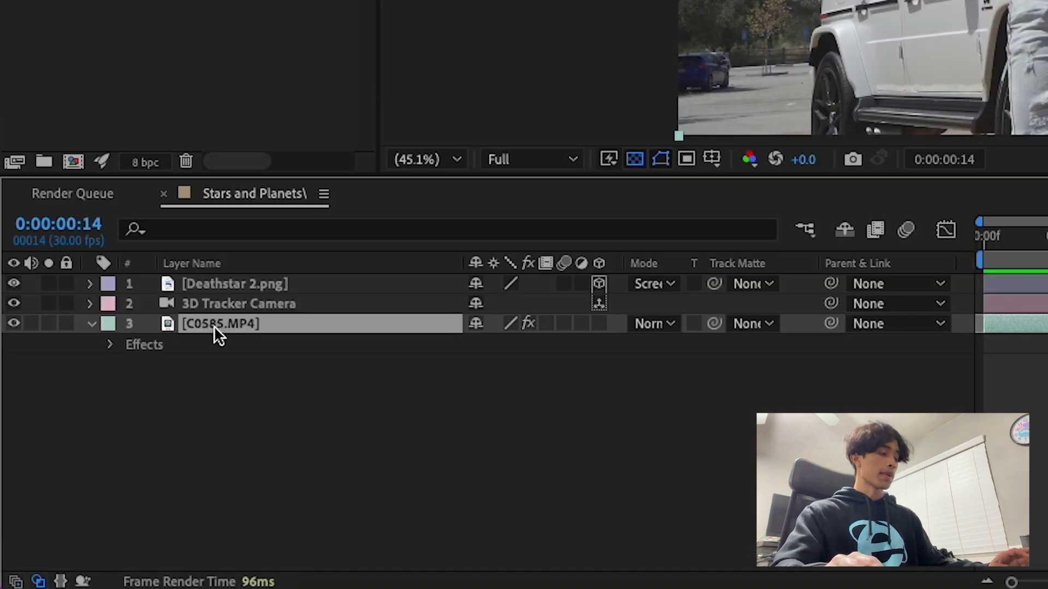
{"action": "key", "text": "super+d"}
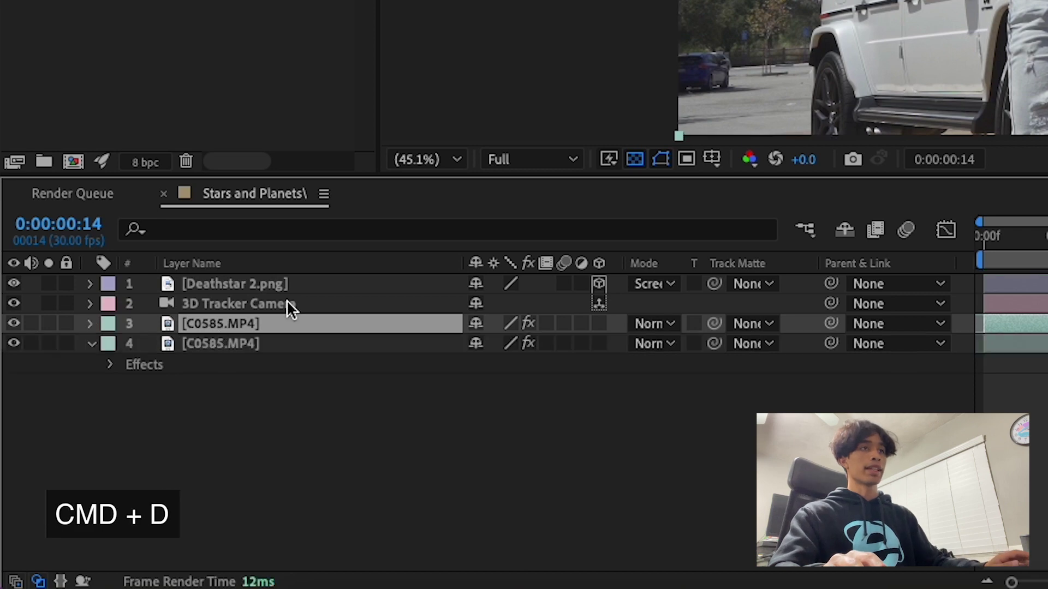
{"action": "left_click", "coordinate": [276, 344]}
{"action": "left_click_drag", "start_coordinate": [273, 344], "coordinate": [271, 283]}
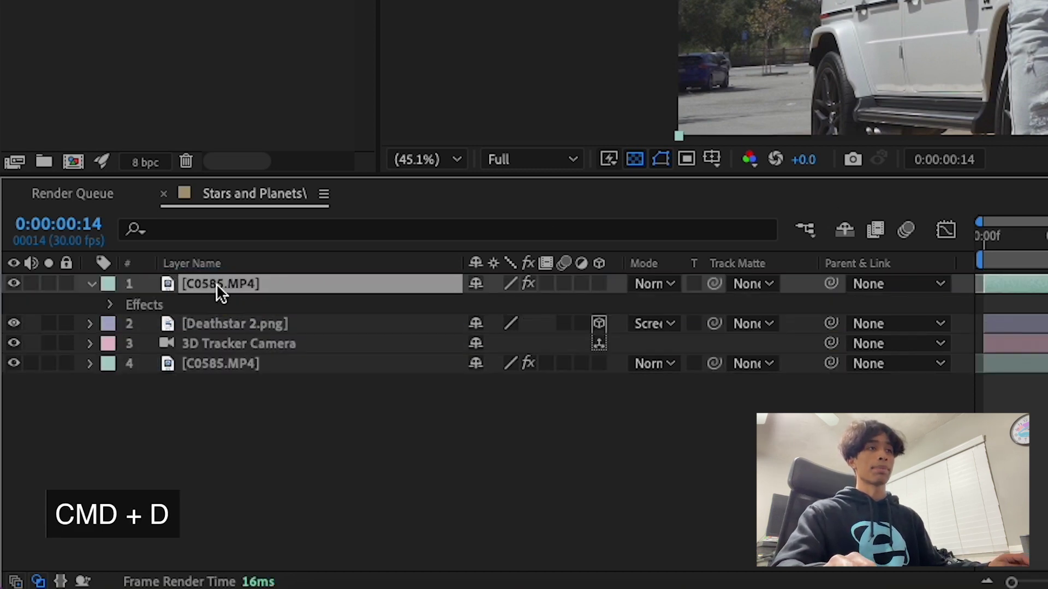
Remove the 3D Camera Tracker effect from the footage copy
{"action": "key", "text": "F3"}
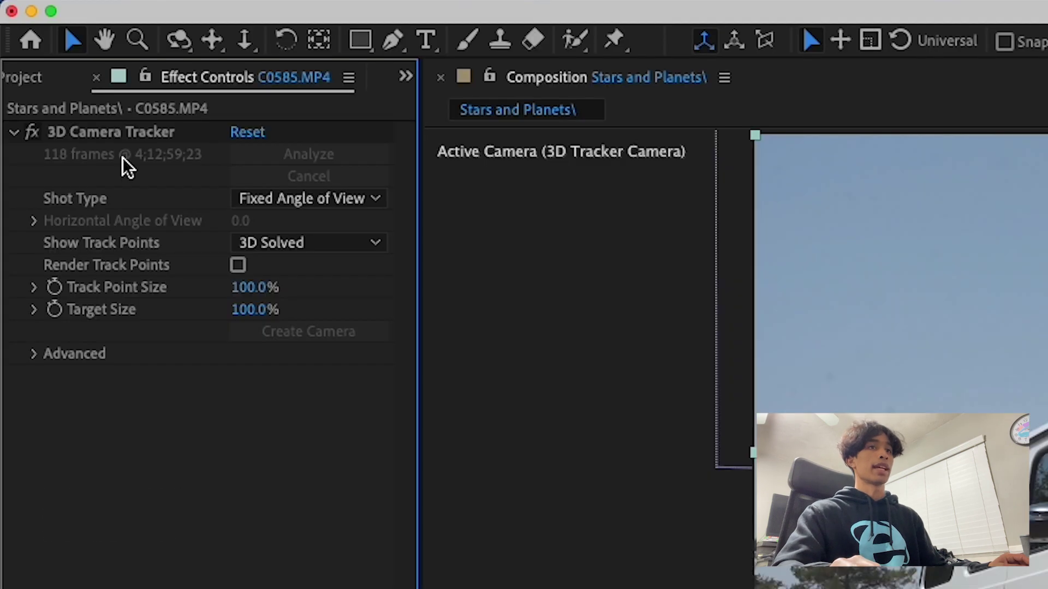
{"action": "left_click", "coordinate": [128, 133]}
{"action": "key", "text": "Delete"}
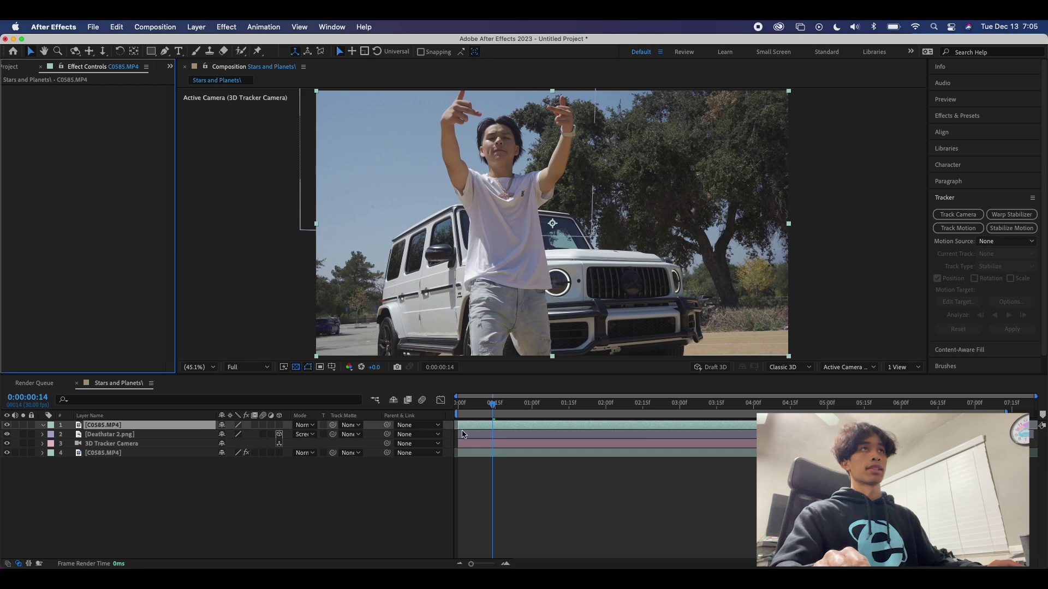
Open the top footage copy in the Layer panel at its first frame and Roto Brush a stroke down the performer
{"action": "double_click", "coordinate": [496, 267]}
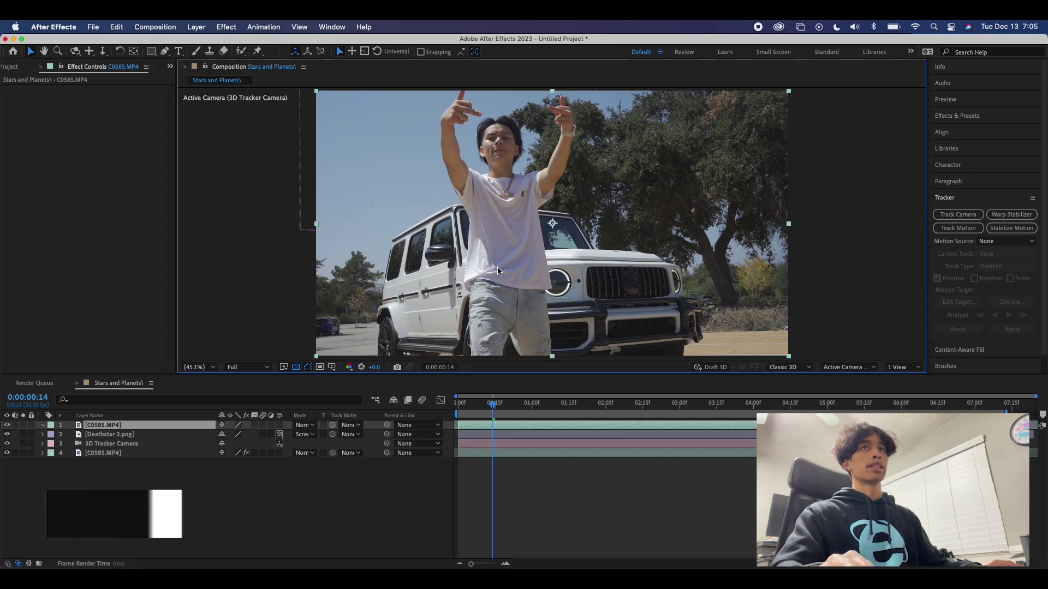
{"action": "left_click_drag", "start_coordinate": [493, 404], "coordinate": [448, 412]}
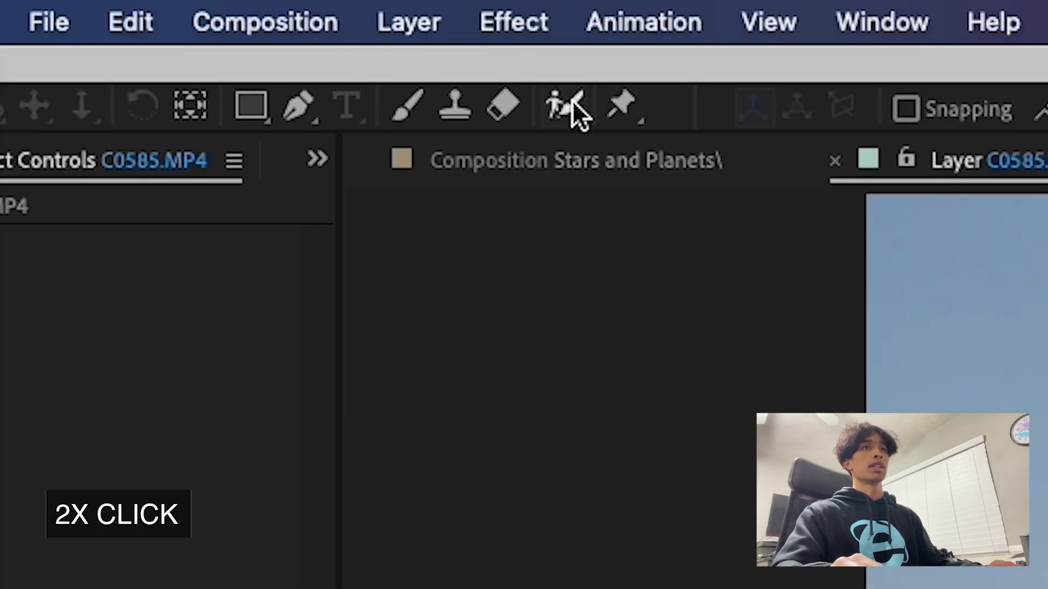
{"action": "left_click", "coordinate": [571, 104]}
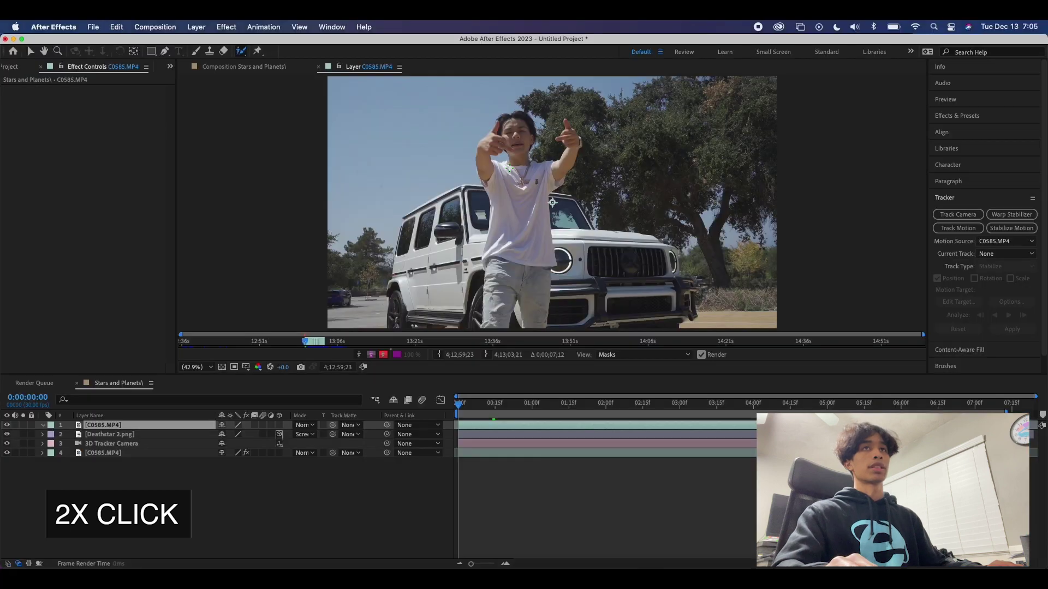
{"action": "mouse_move", "coordinate": [535, 183]}
{"action": "left_mouse_down"}
{"action": "mouse_move", "coordinate": [534, 276]}
{"action": "mouse_move", "coordinate": [518, 262]}
{"action": "left_mouse_up"}
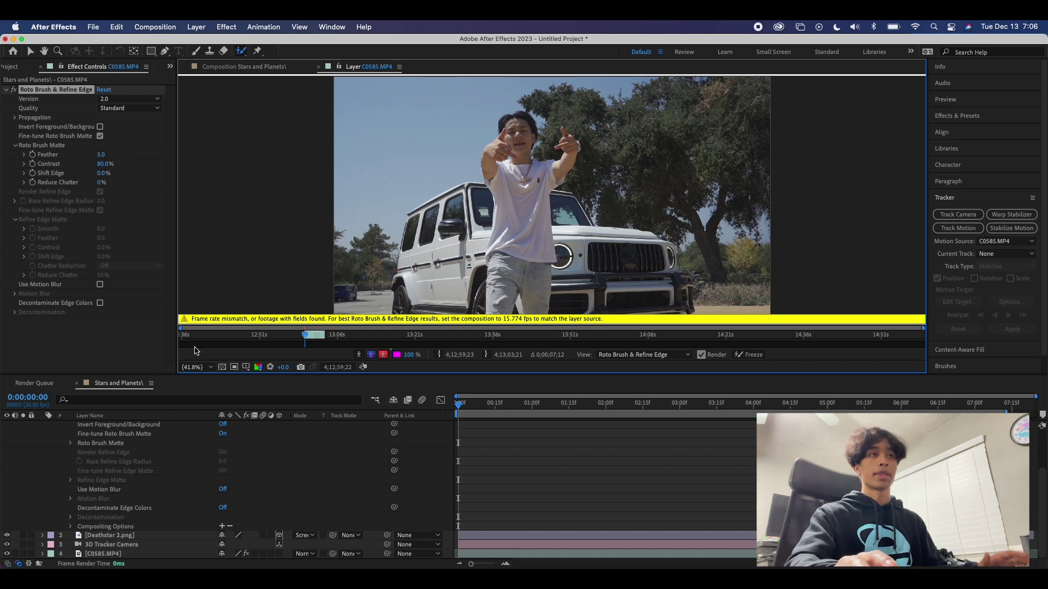
{"action": "scroll", "coordinate": [133, 456], "scroll_direction": "up", "scroll_amount": 3}
{"action": "left_click", "coordinate": [42, 426]}
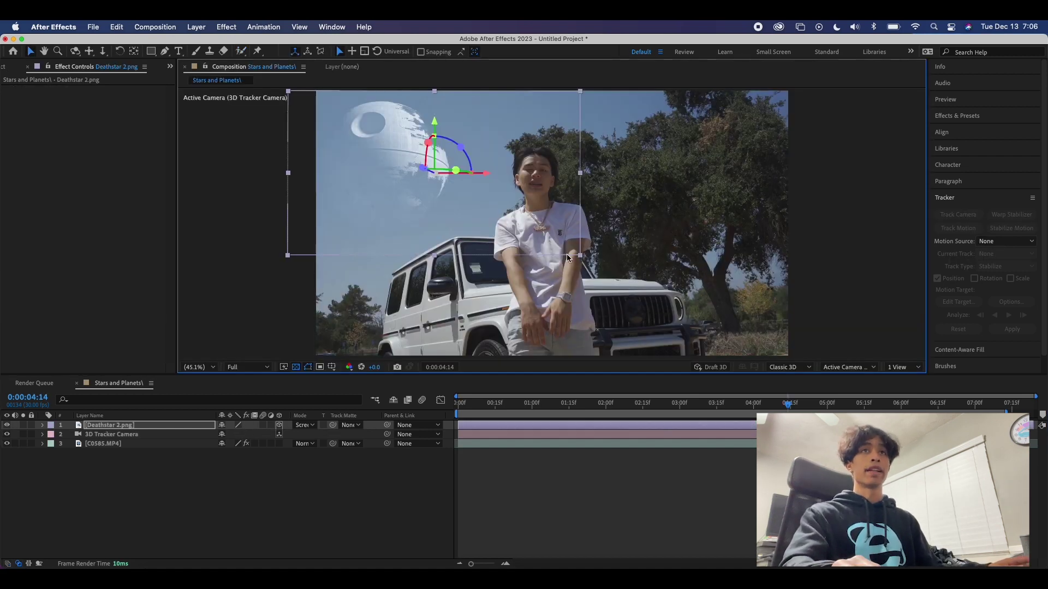
Enlarge the Death Star slightly, shift it right and lower its opacity to 63%
{"action": "left_click_drag", "start_coordinate": [580, 255], "coordinate": [625, 267]}
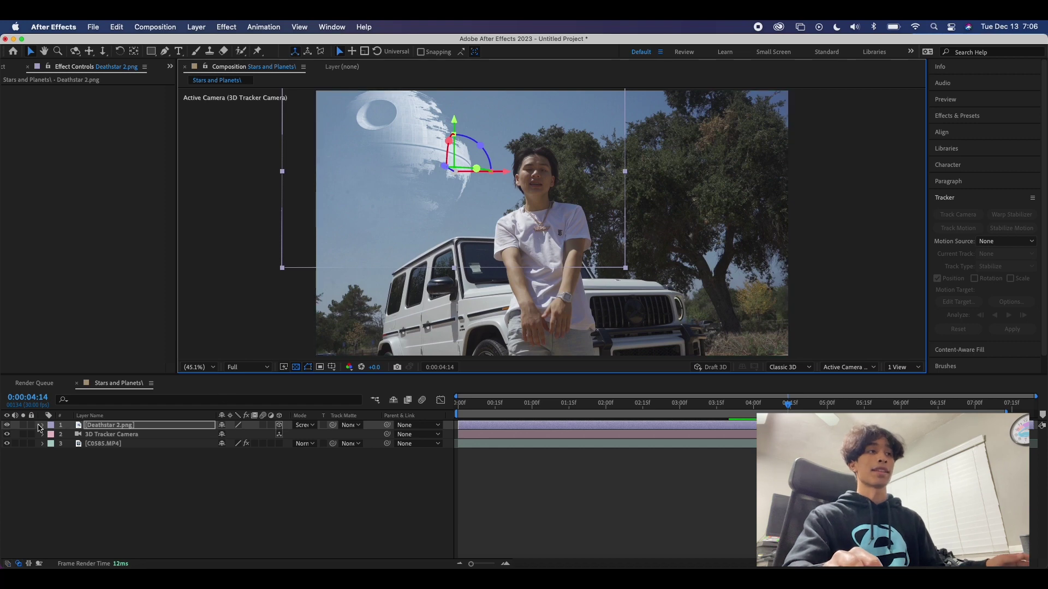
{"action": "left_click", "coordinate": [40, 427]}
{"action": "left_click", "coordinate": [52, 435]}
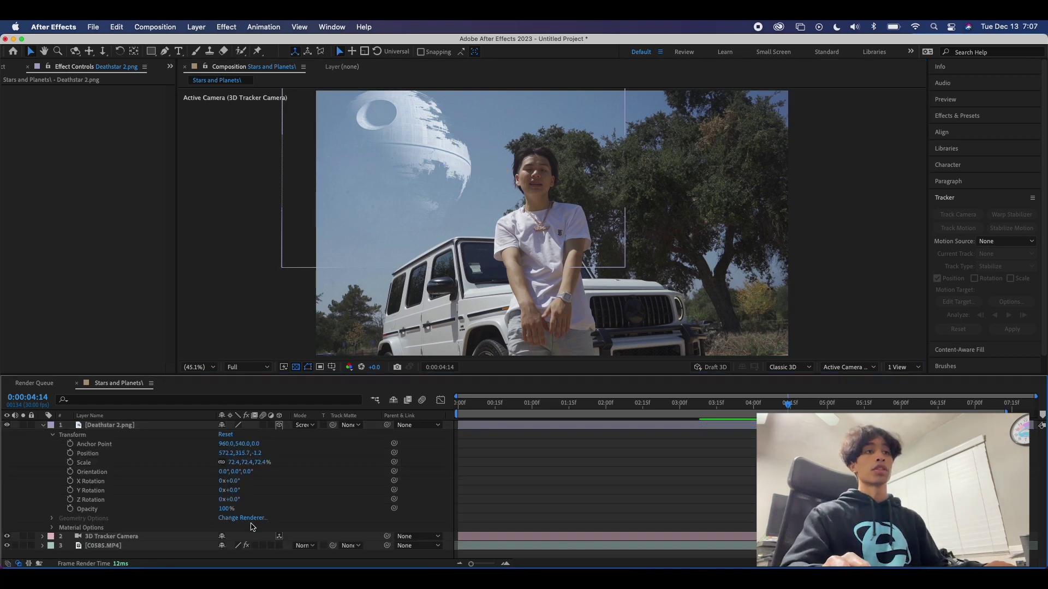
{"action": "left_click_drag", "start_coordinate": [225, 512], "coordinate": [207, 511]}
Keep the Death Star on Screen blending and preview the composite from about one second in
{"action": "left_click", "coordinate": [196, 26]}
{"action": "mouse_move", "coordinate": [219, 265]}
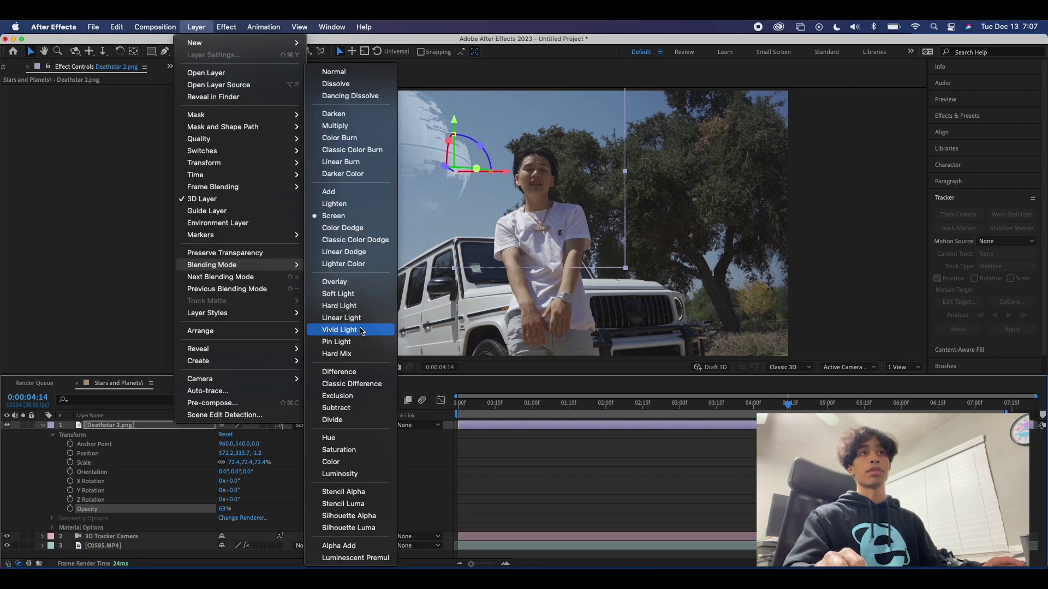
{"action": "left_click", "coordinate": [581, 435]}
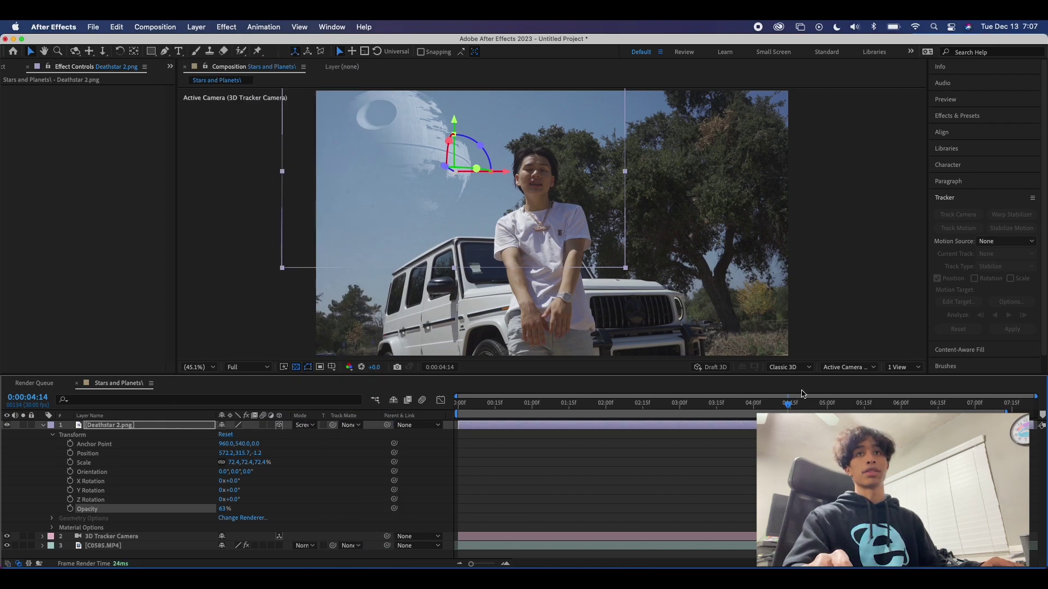
{"action": "left_click_drag", "start_coordinate": [802, 393], "coordinate": [537, 415]}
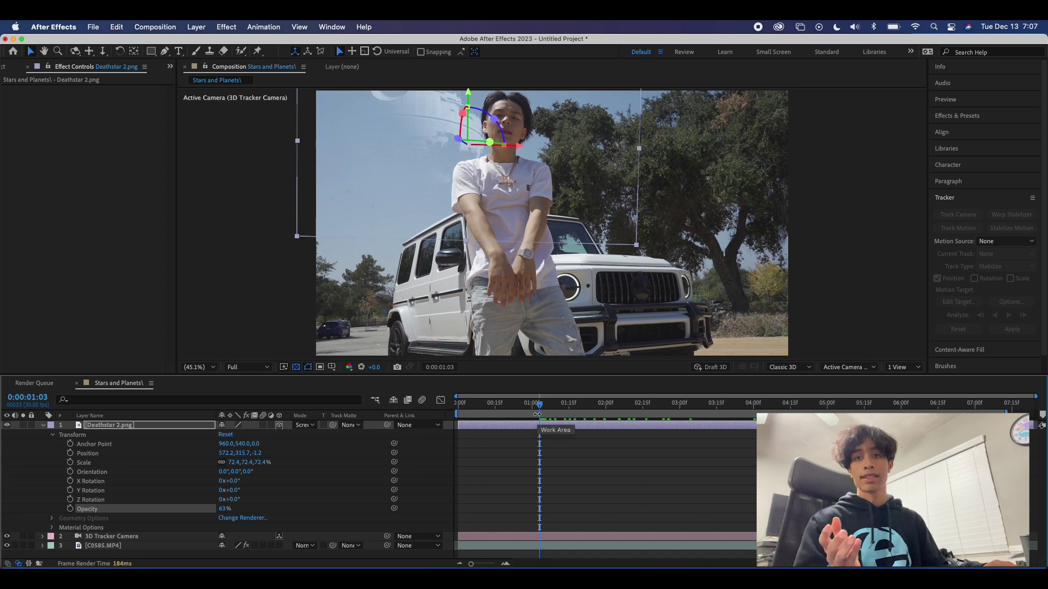
{"action": "key", "text": "space"}
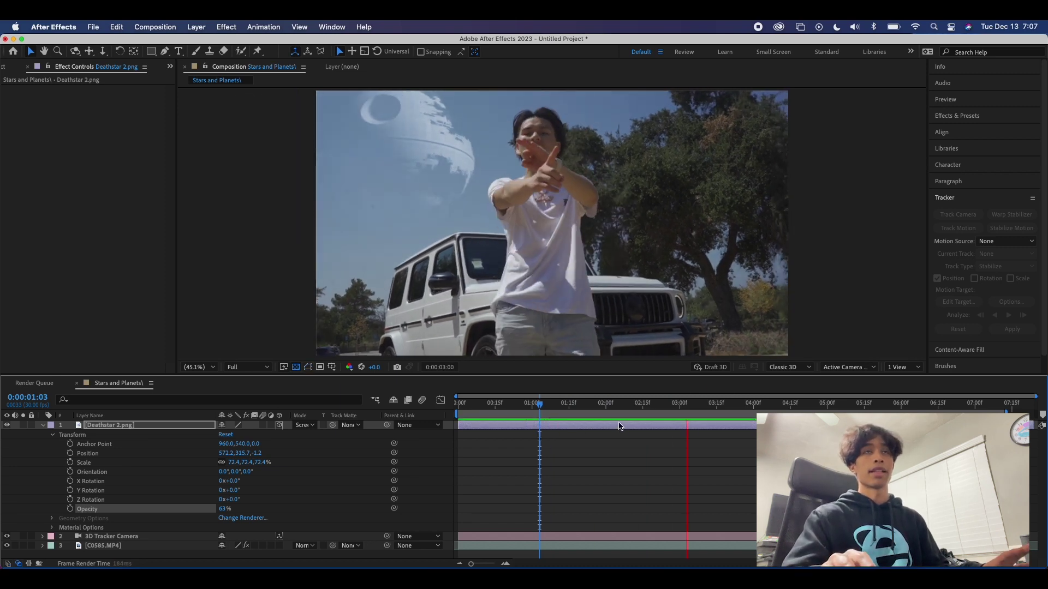